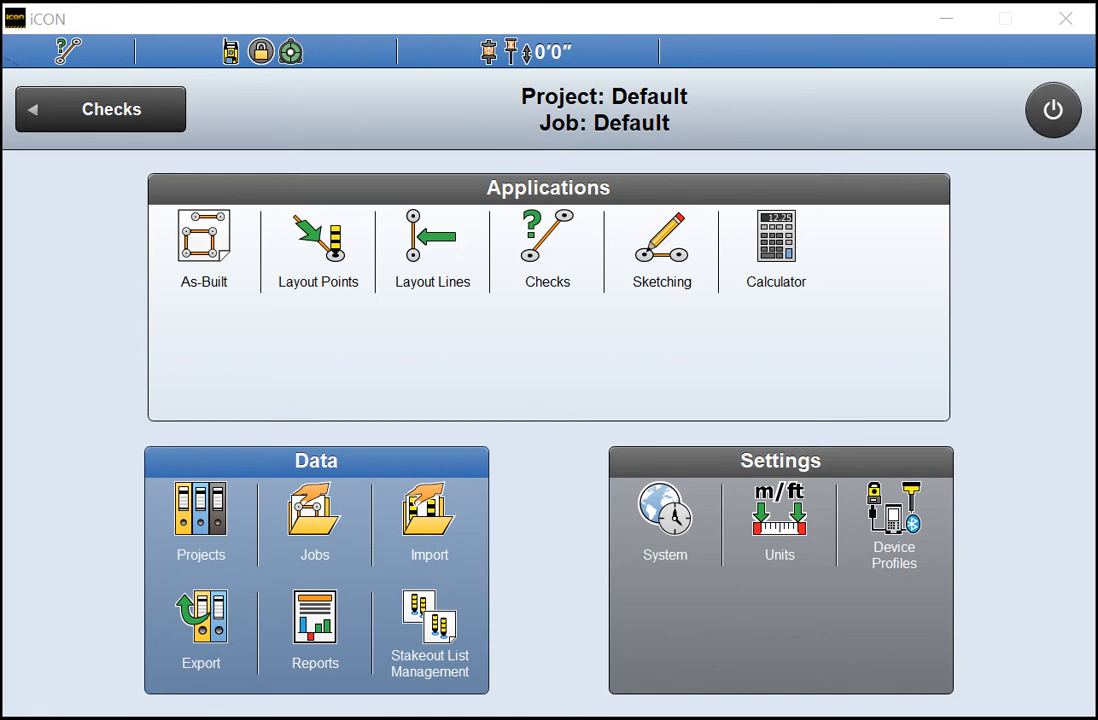
# Step: Look through the As-Built, Layout Points, Layout Lines, Checks and Sketching applications, returning to the home screen after each one
pyautogui.click(183, 275)
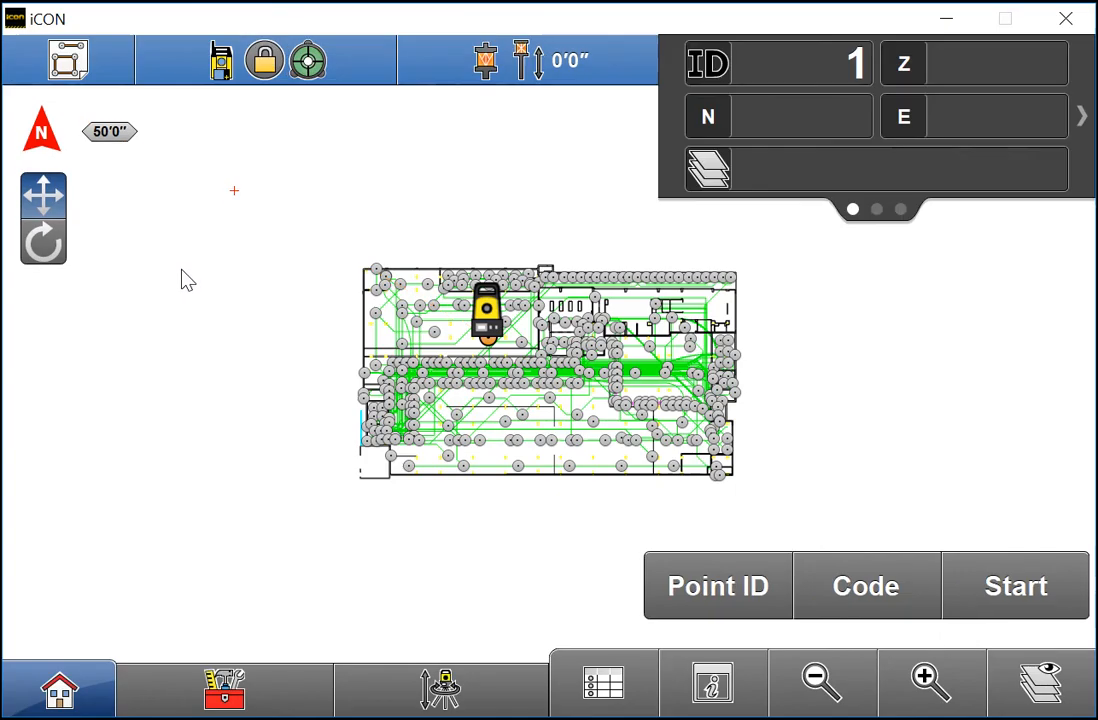
pyautogui.click(70, 688)
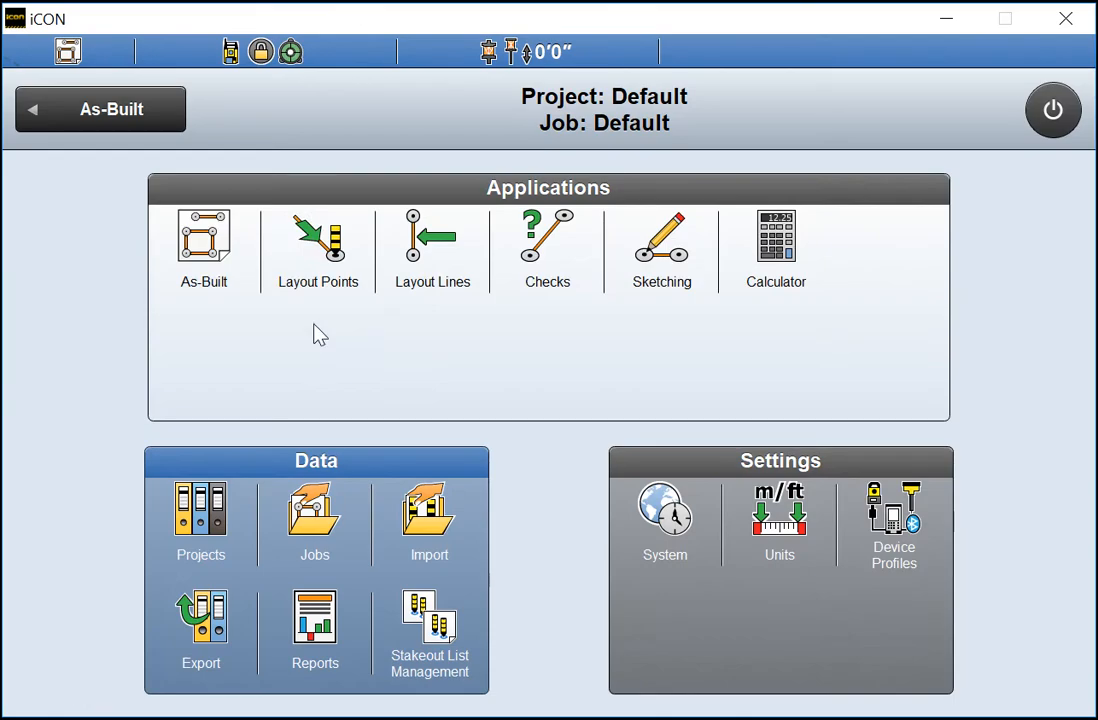
pyautogui.click(318, 288)
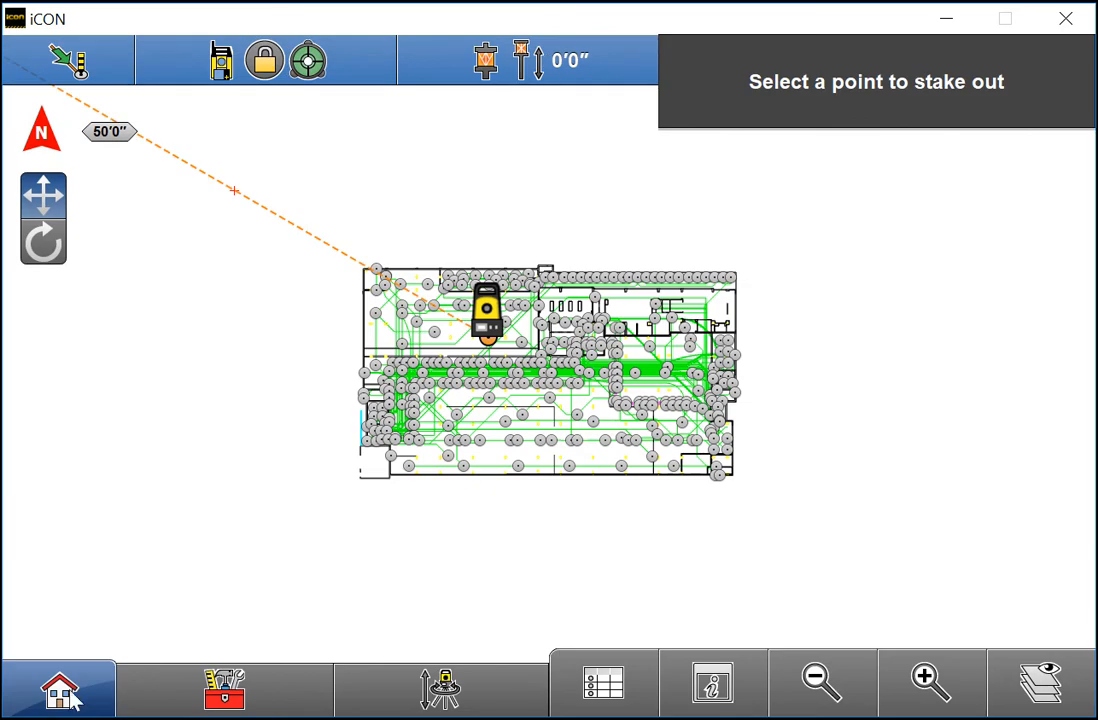
pyautogui.click(64, 692)
pyautogui.click(432, 245)
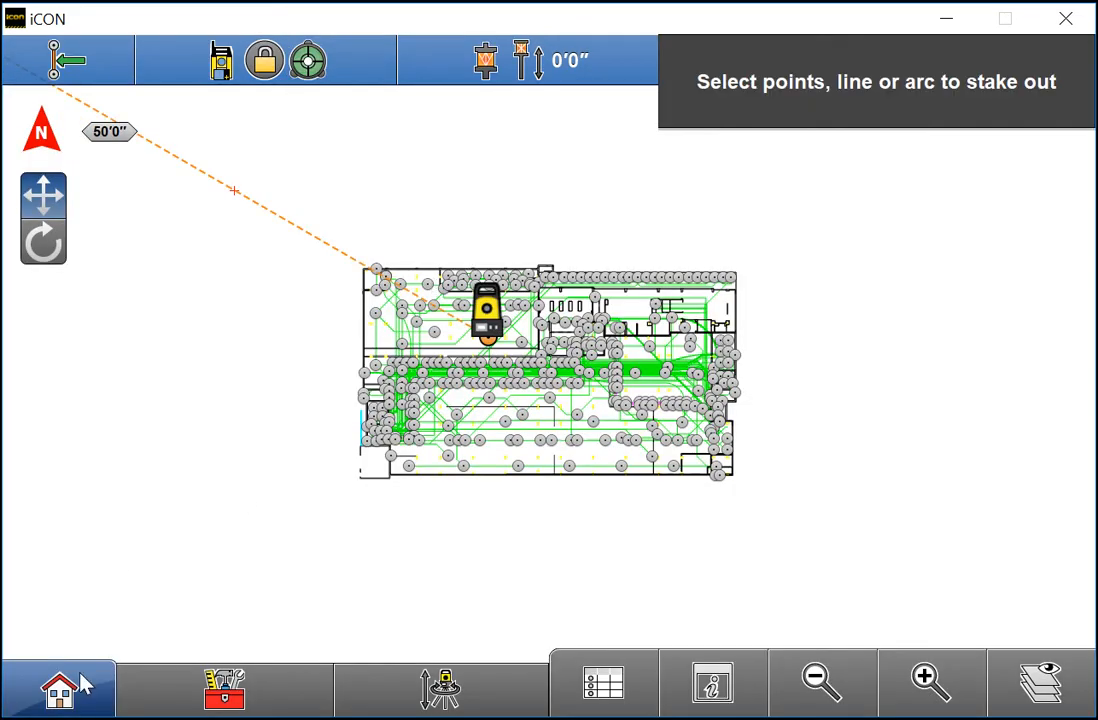
pyautogui.click(80, 690)
pyautogui.click(550, 248)
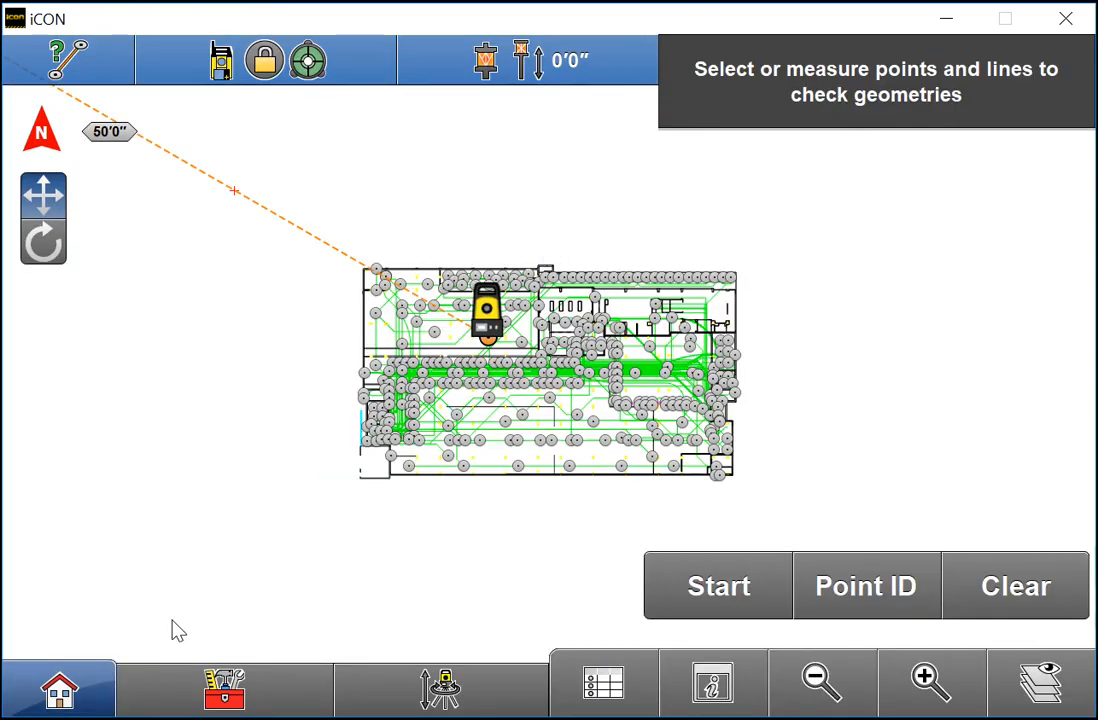
pyautogui.click(88, 684)
pyautogui.click(660, 262)
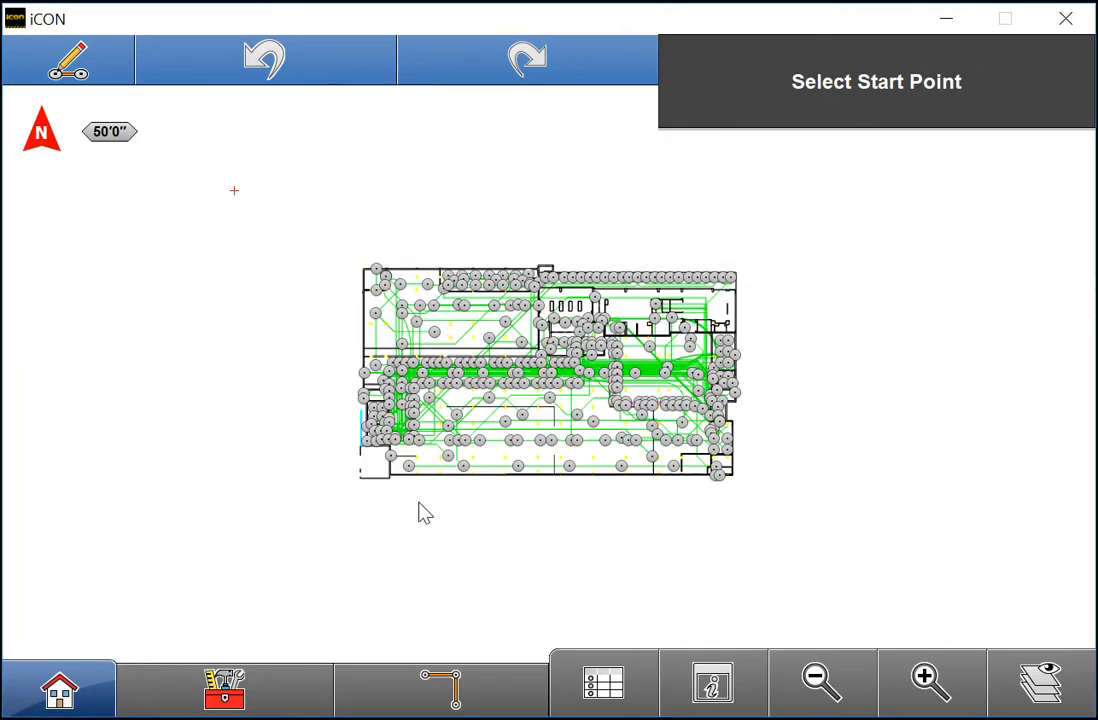
pyautogui.click(87, 676)
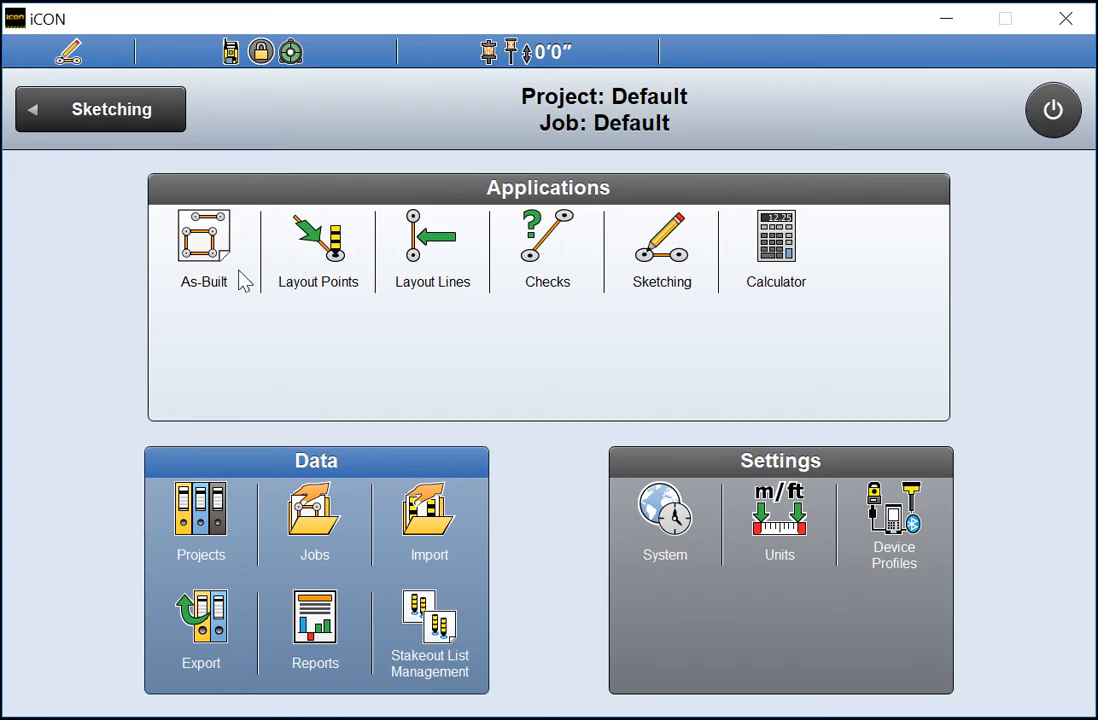
# Step: Open the As-Built application, pan the floor plan westward, and zoom it in to the 15'0" scale and back to 50'0"
pyautogui.click(243, 282)
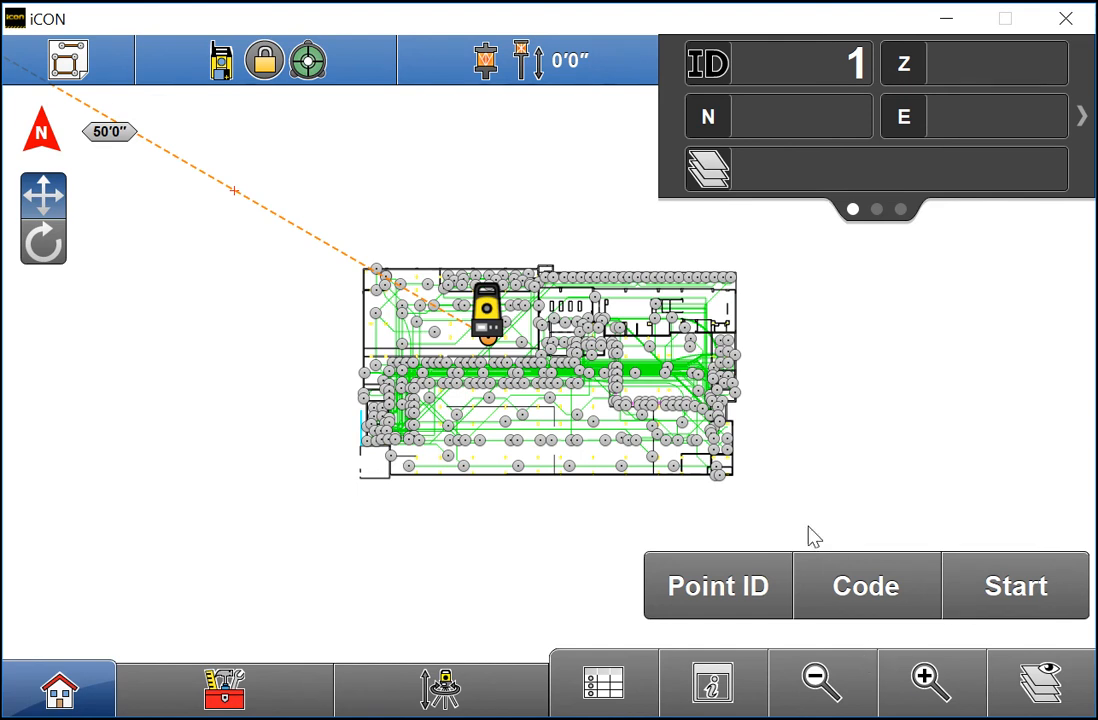
pyautogui.moveTo(875, 460); pyautogui.dragTo(515, 466)
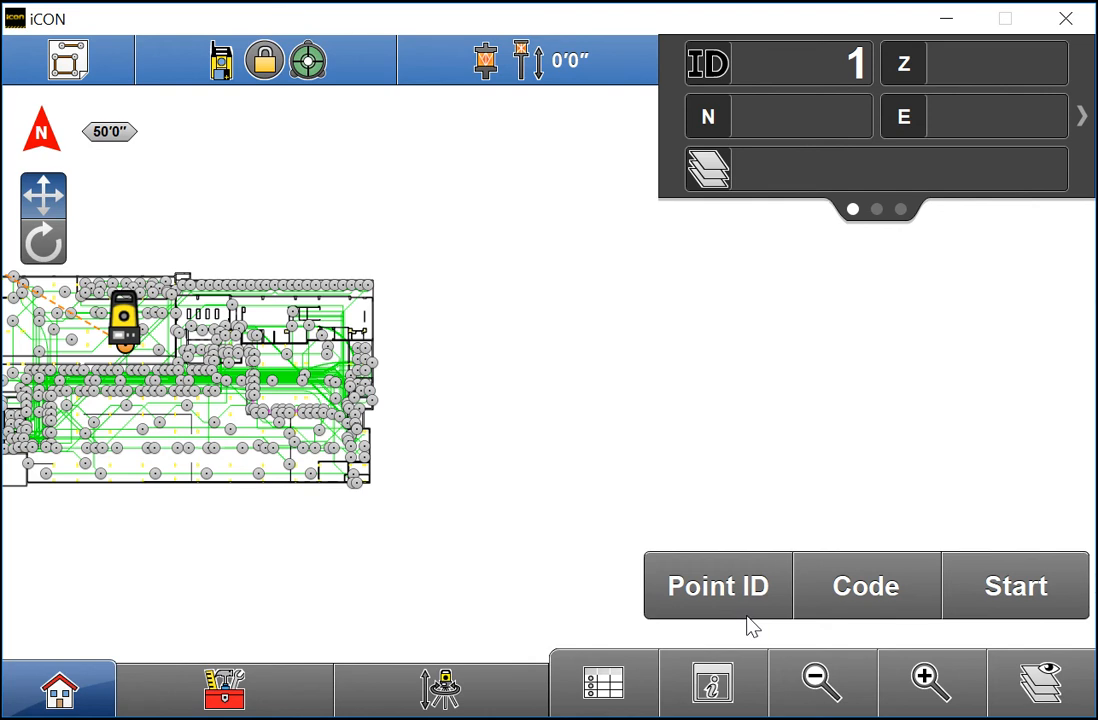
pyautogui.click(940, 683)
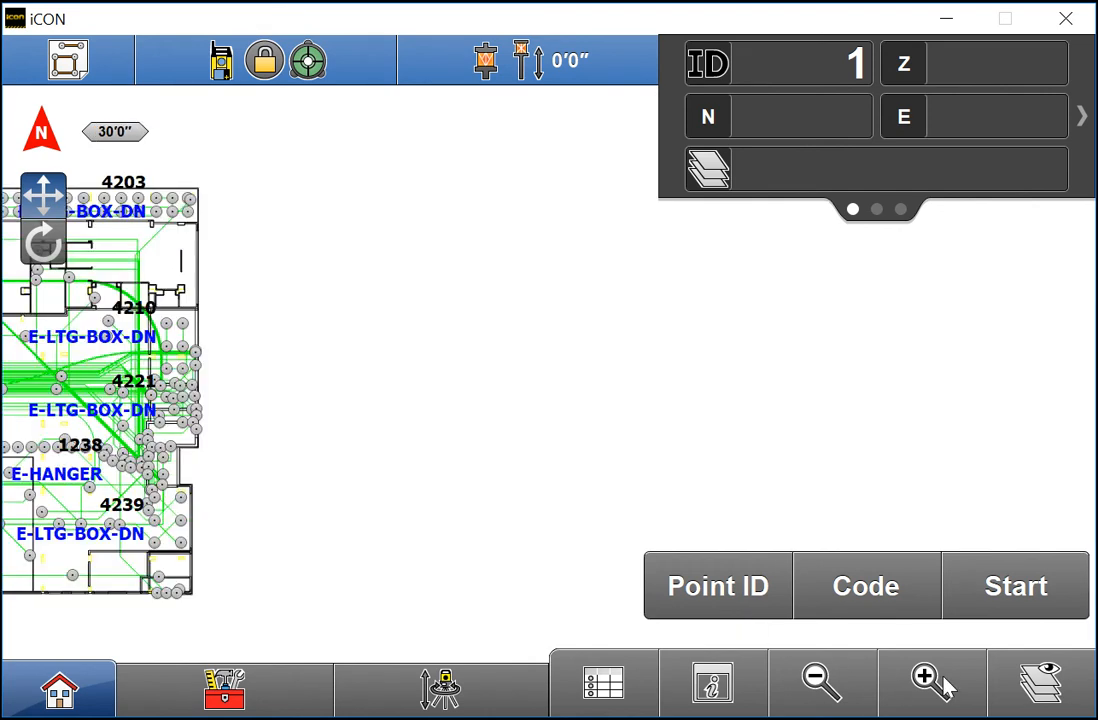
pyautogui.click(943, 677)
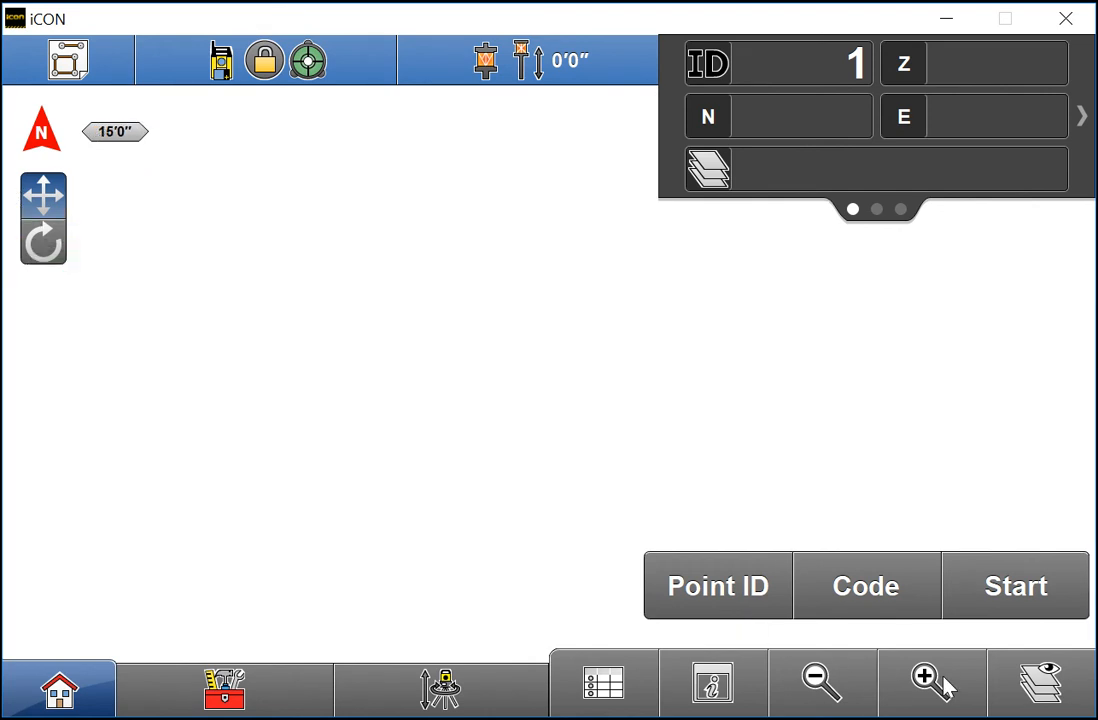
pyautogui.click(843, 673)
pyautogui.click(820, 680)
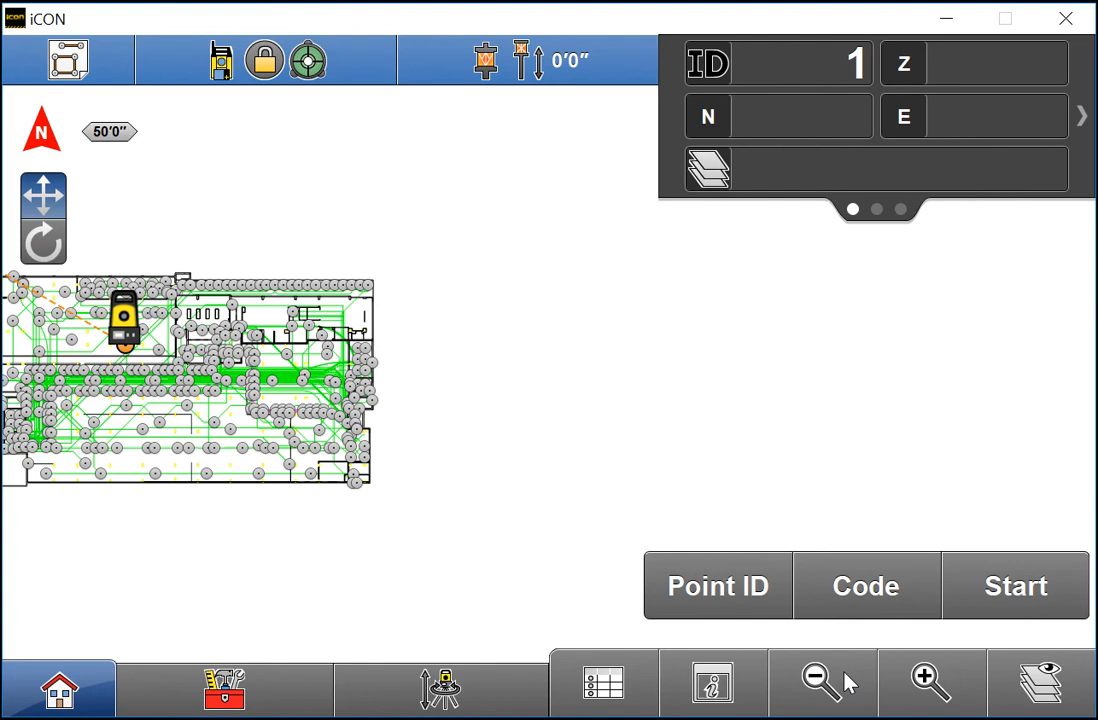
# Step: Magnify the map around the total station to the 1'0" scale with smart zoom, and exit smart zoom mode
pyautogui.click(953, 703)
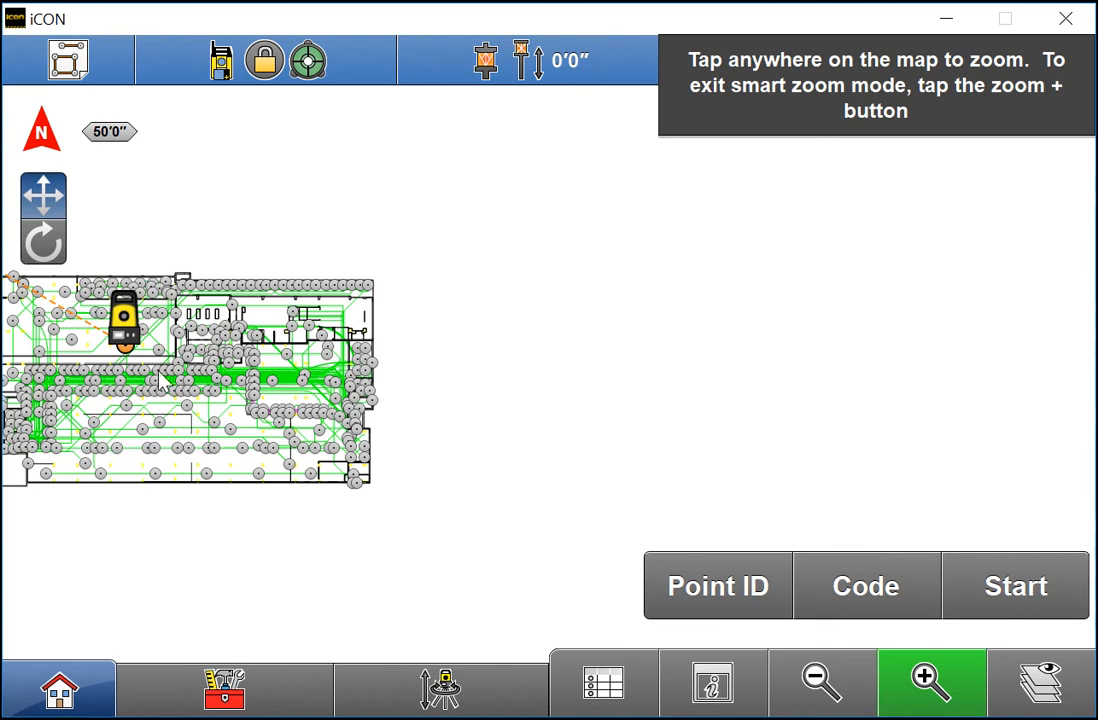
pyautogui.click(111, 298)
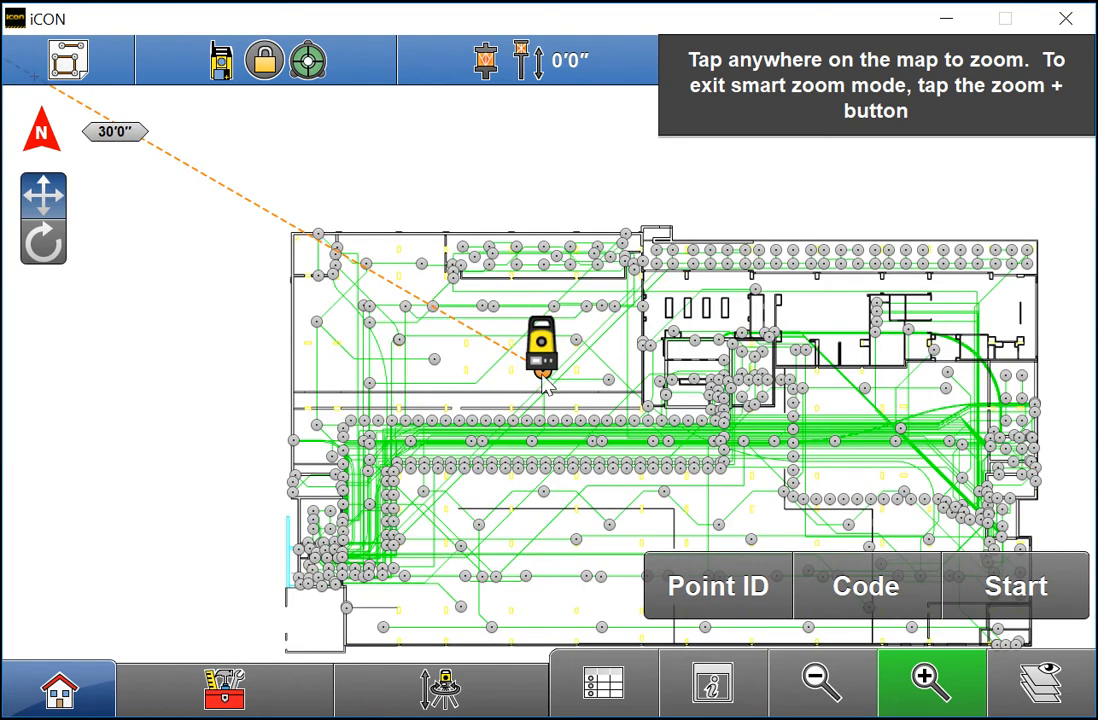
pyautogui.click(465, 323)
pyautogui.click(549, 373)
pyautogui.click(553, 380)
pyautogui.click(553, 390)
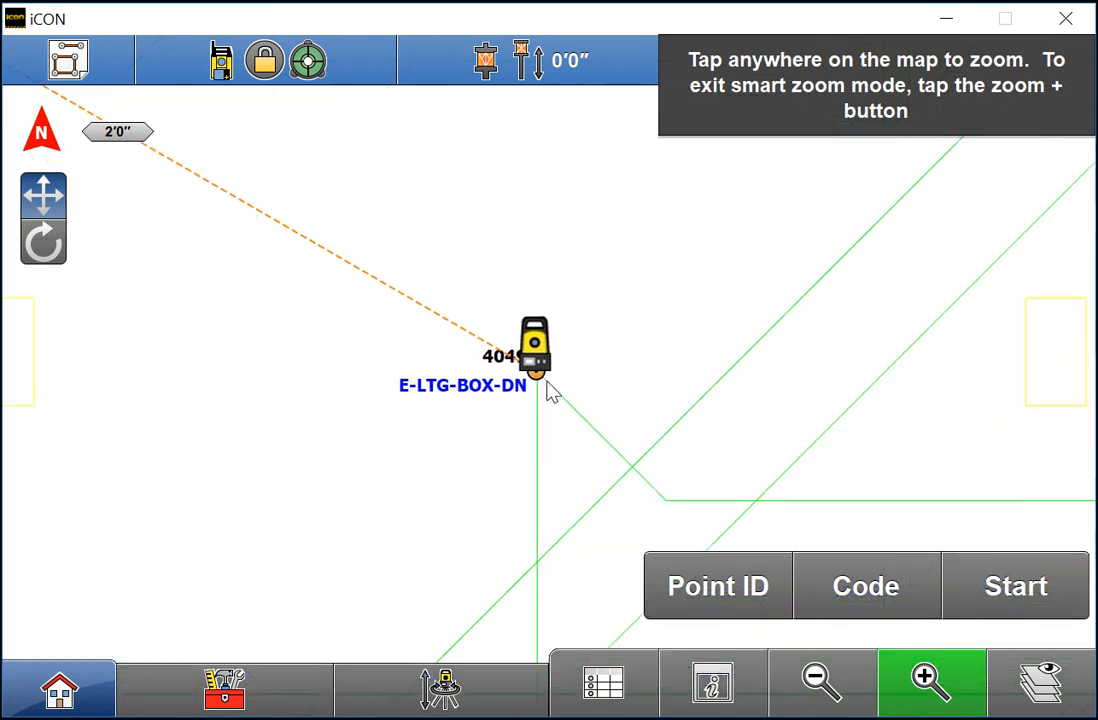
pyautogui.click(546, 388)
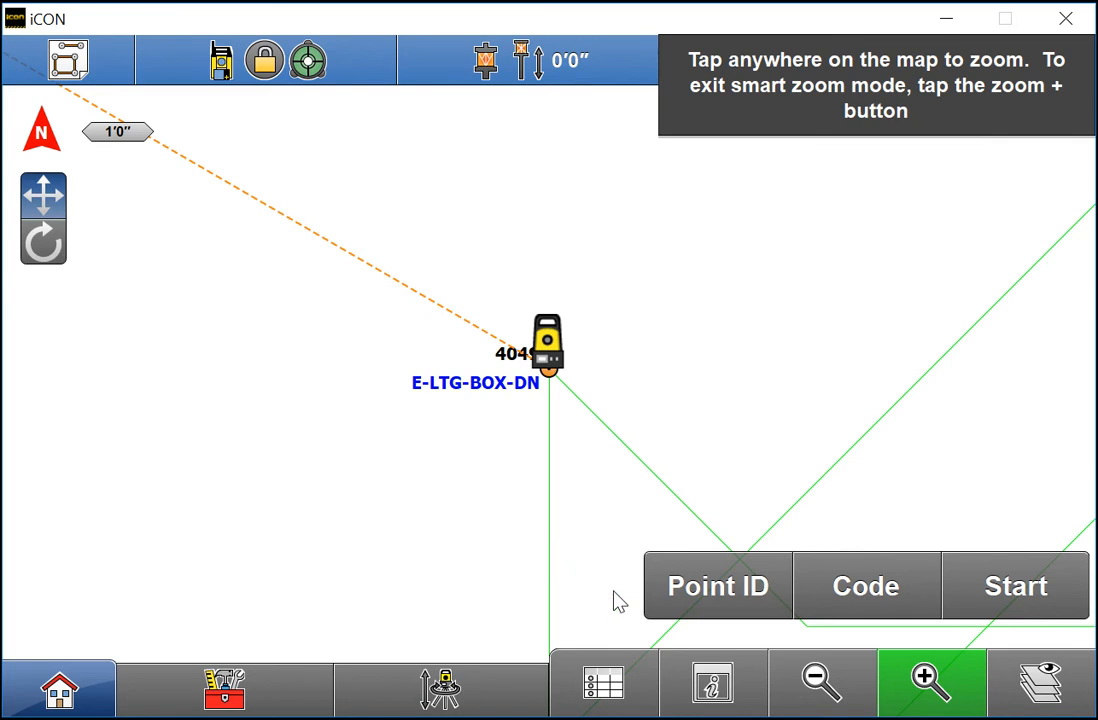
pyautogui.click(924, 684)
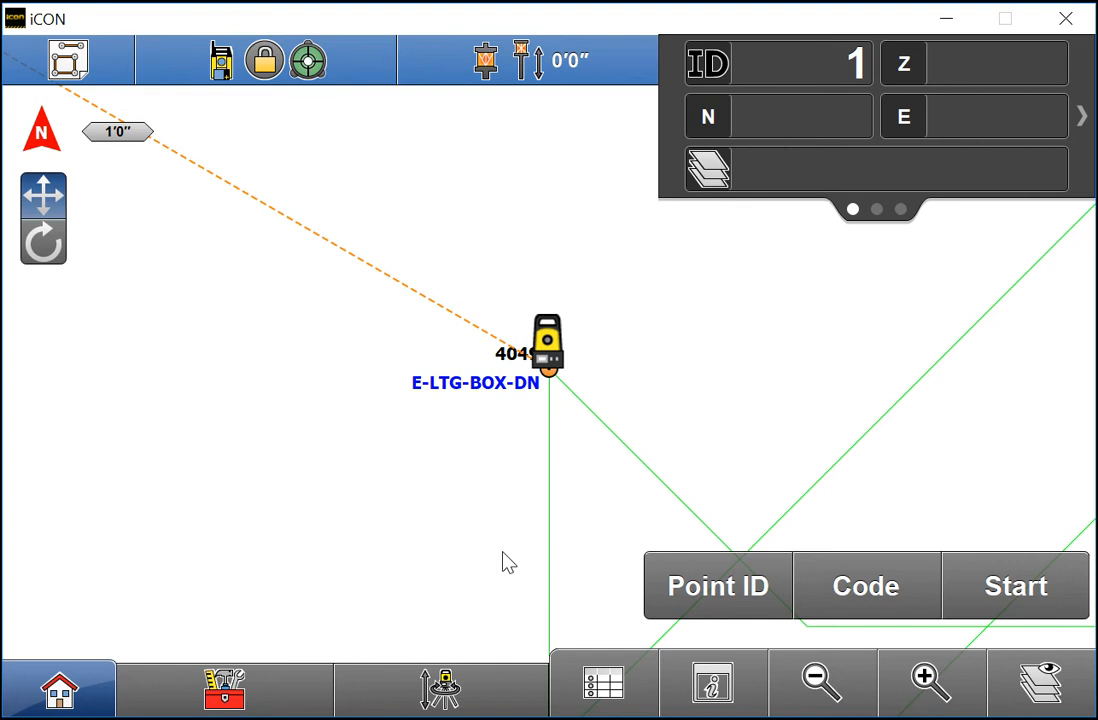
# Step: Zoom to the full plan extents, zoom out to the 400'0" scale, and restore the full extents
pyautogui.click(815, 698)
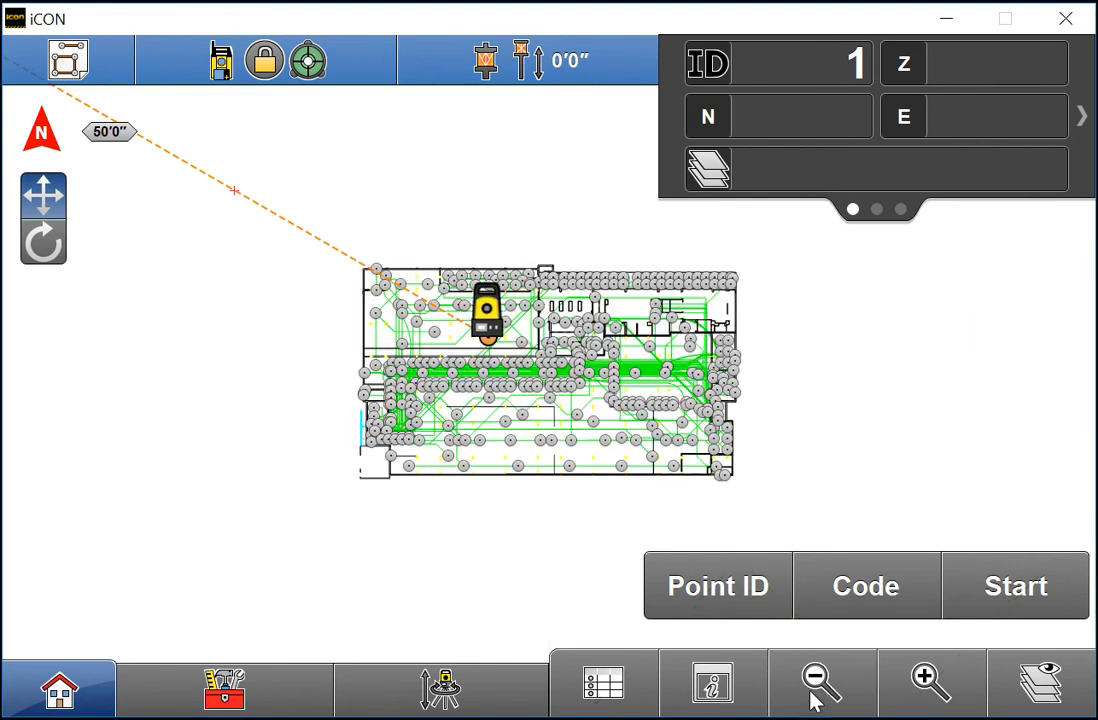
pyautogui.click(815, 698)
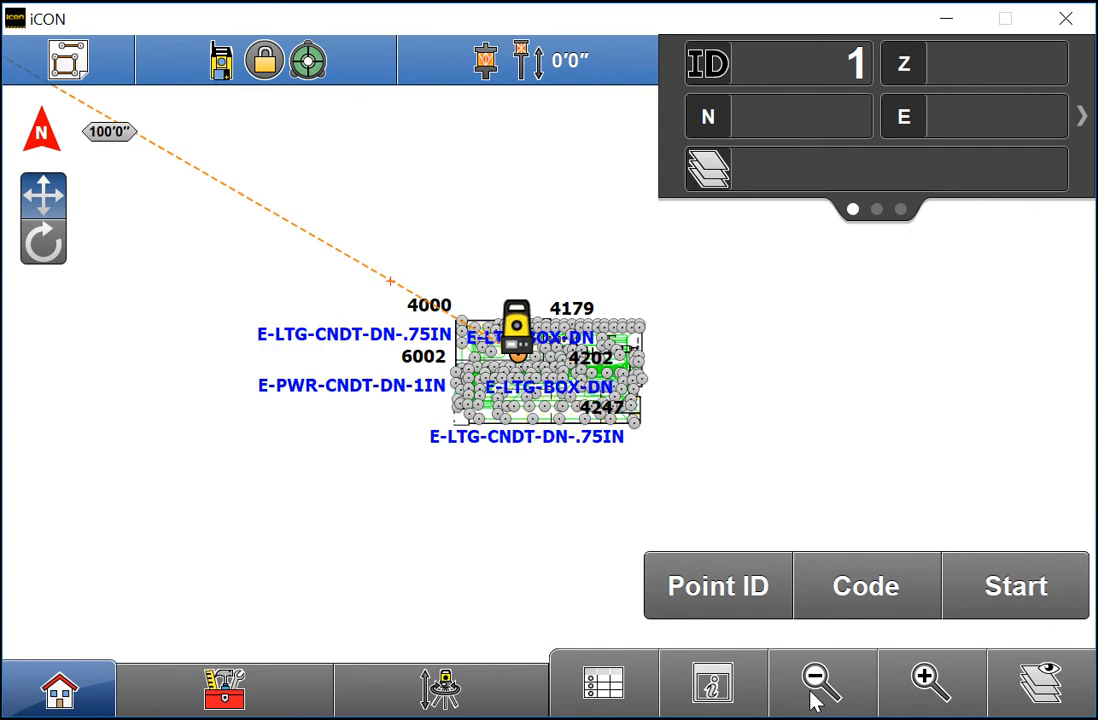
pyautogui.click(815, 698)
pyautogui.click(815, 698)
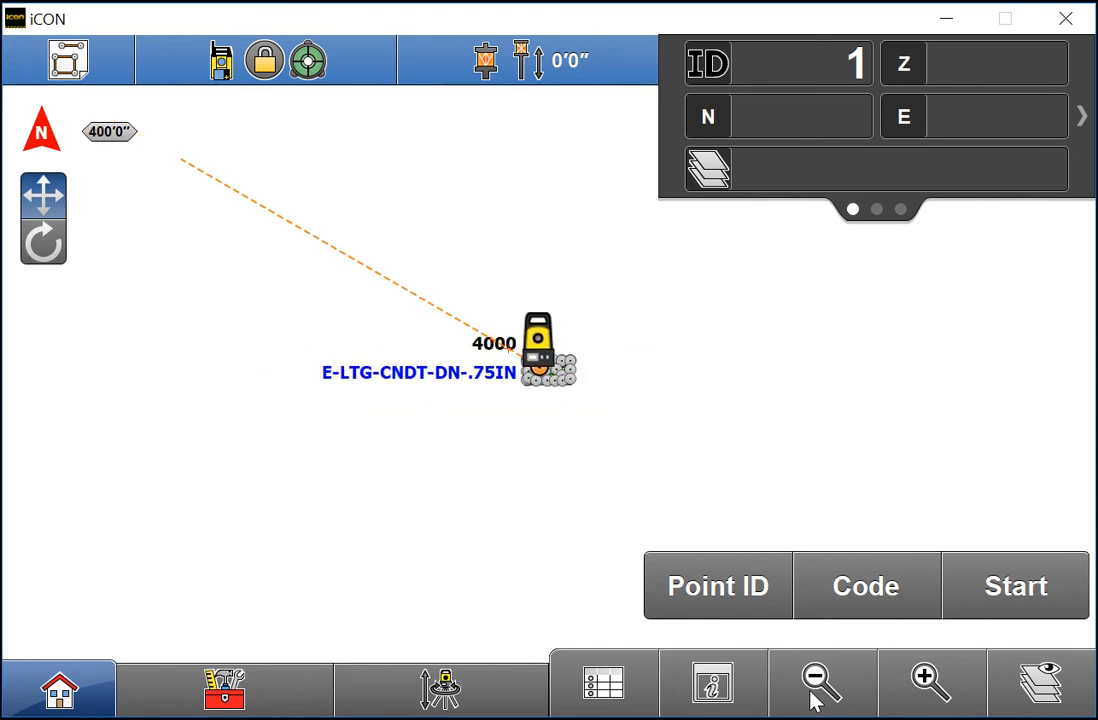
pyautogui.click(814, 696)
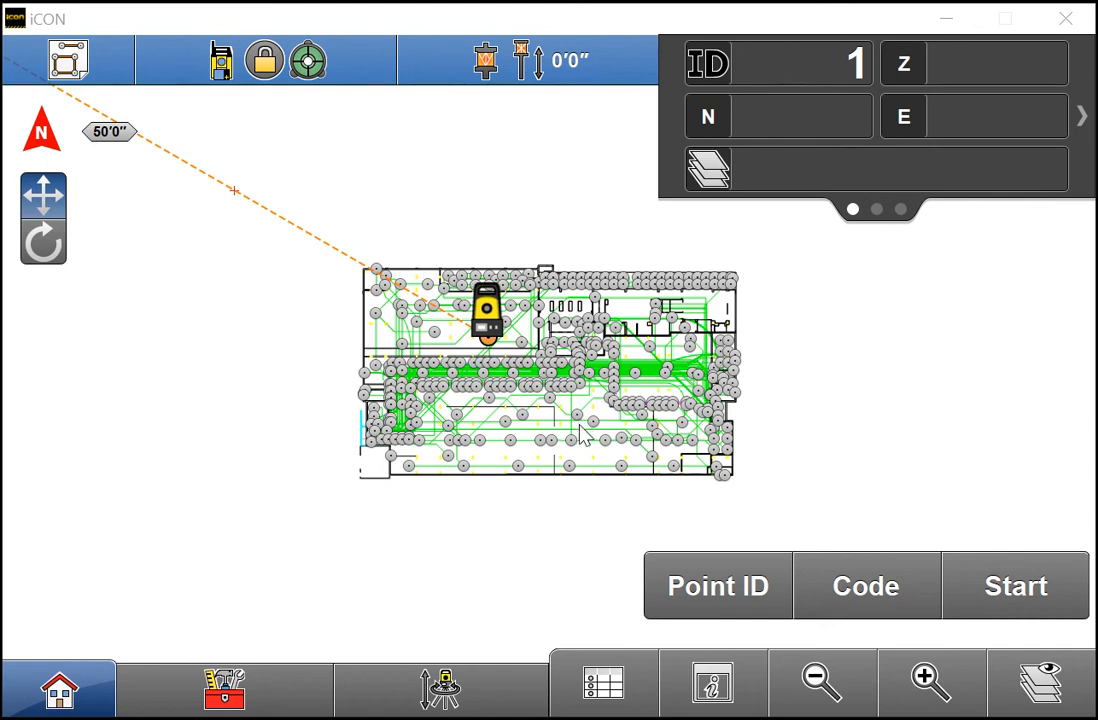
# Step: Zoom the centred plan in to the 15'0" scale and return it to full extents
pyautogui.click(938, 677)
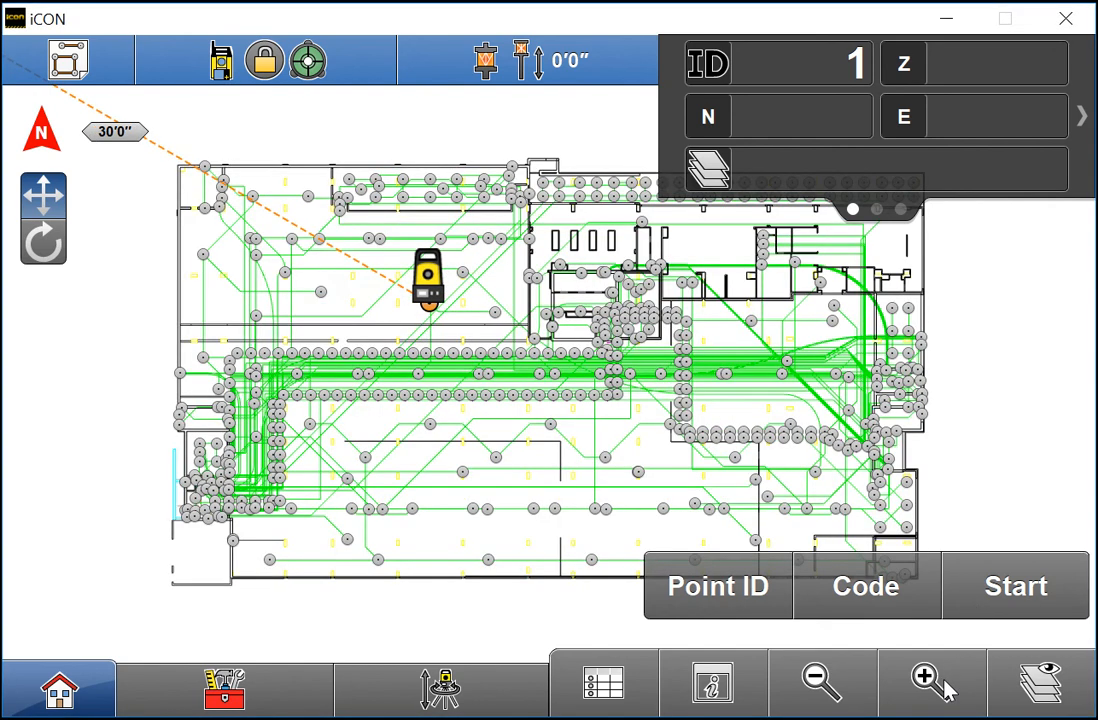
pyautogui.click(940, 685)
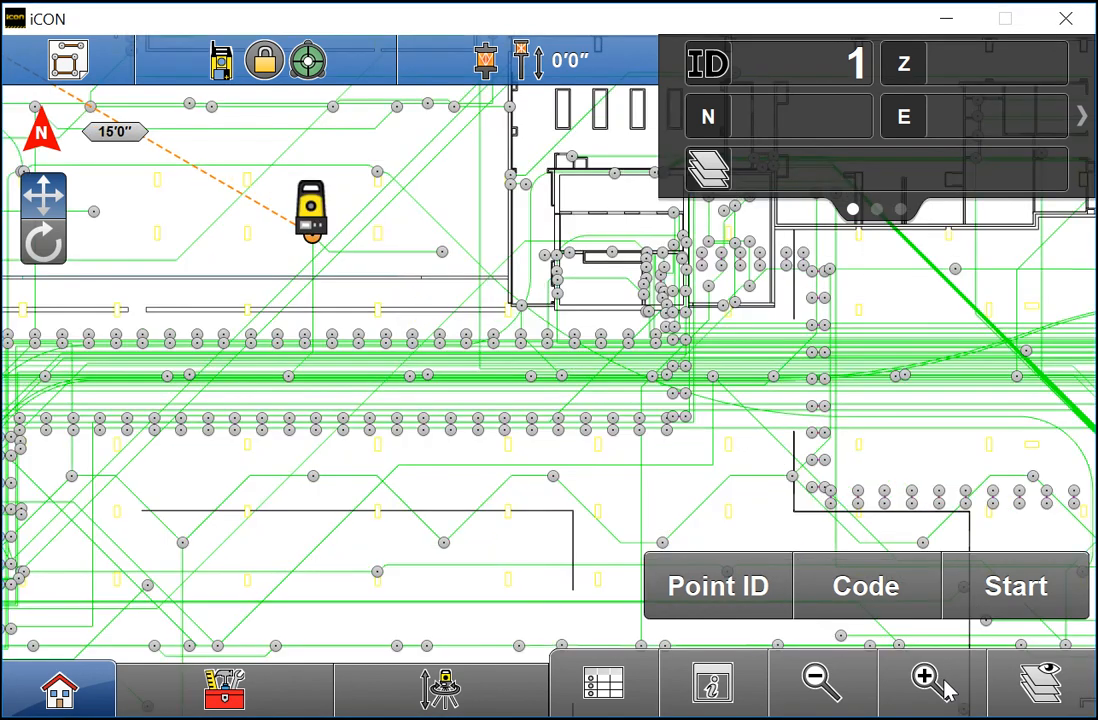
pyautogui.click(815, 688)
pyautogui.click(815, 685)
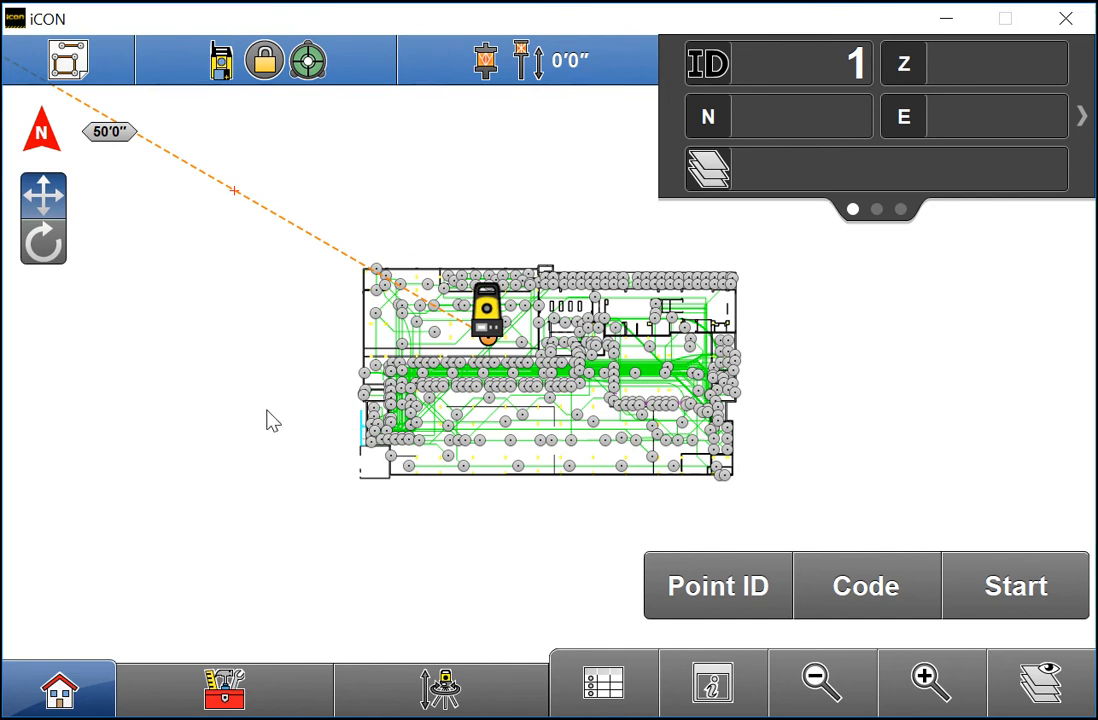
# Step: Pan the plan, rotate it in 3D from several directions, and reset it to the north-up view in pan mode
pyautogui.moveTo(268, 420)
pyautogui.mouseDown()
pyautogui.moveTo(338, 434)
pyautogui.moveTo(350, 385)
pyautogui.moveTo(189, 441)
pyautogui.moveTo(278, 437)
pyautogui.moveTo(130, 385)
pyautogui.moveTo(348, 515)
pyautogui.moveTo(208, 407)
pyautogui.moveTo(166, 457)
pyautogui.mouseUp()
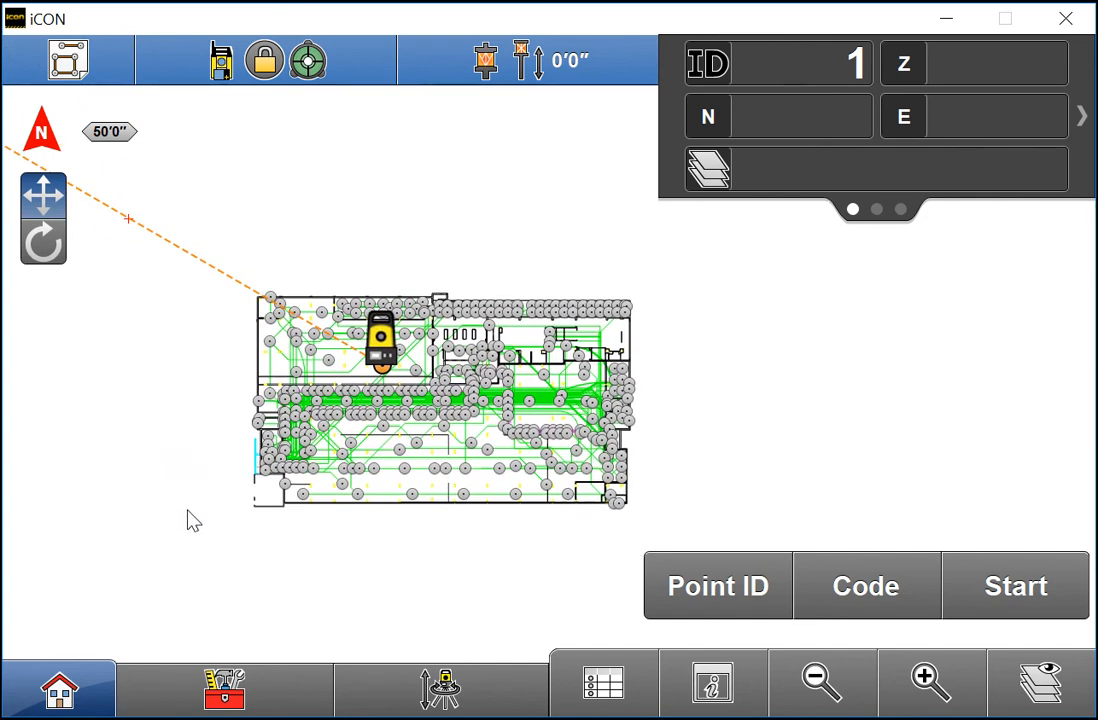
pyautogui.click(62, 256)
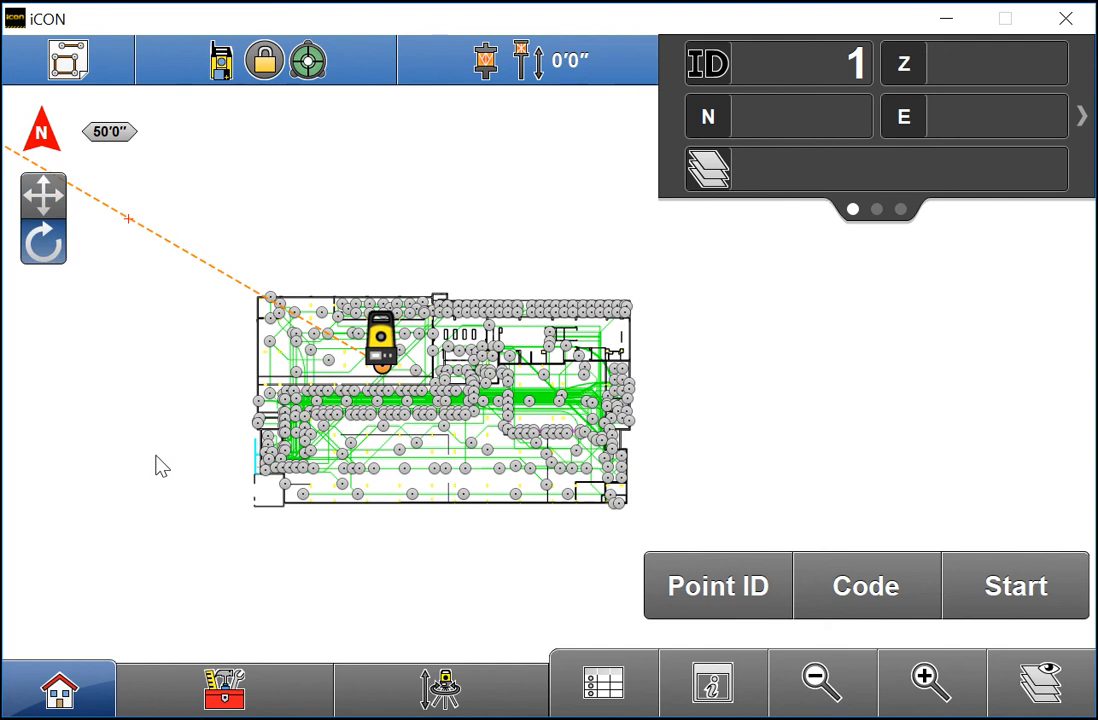
pyautogui.moveTo(160, 466)
pyautogui.mouseDown()
pyautogui.moveTo(245, 488)
pyautogui.moveTo(284, 446)
pyautogui.moveTo(299, 336)
pyautogui.moveTo(267, 331)
pyautogui.moveTo(272, 396)
pyautogui.moveTo(314, 429)
pyautogui.moveTo(620, 410)
pyautogui.mouseUp()
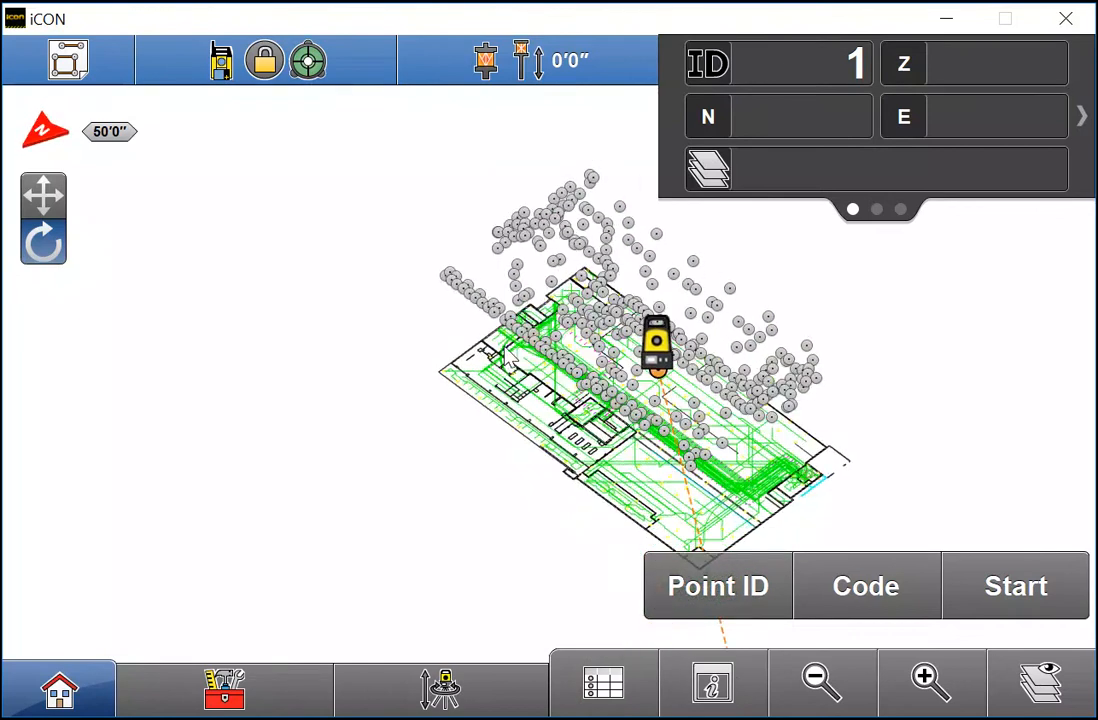
pyautogui.moveTo(512, 358); pyautogui.dragTo(363, 343)
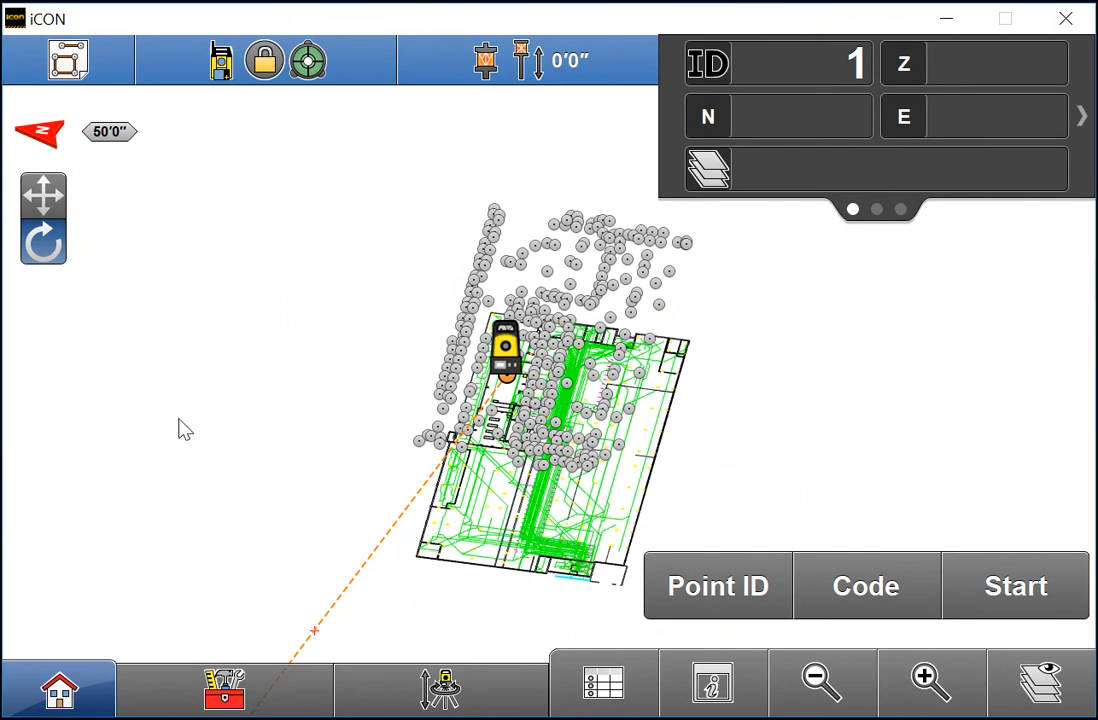
pyautogui.click(49, 190)
pyautogui.click(48, 144)
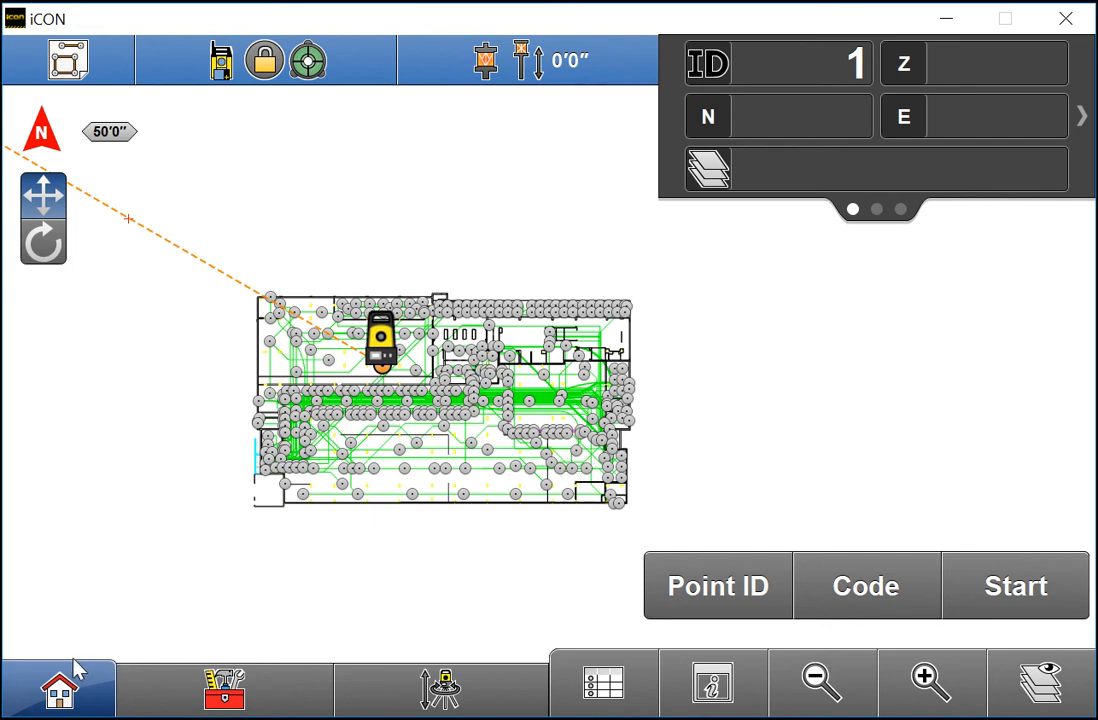
# Step: Reopen As-Built from the home screen and review its measure bar configuration, keeping Point ID, Code and Start
pyautogui.click(78, 688)
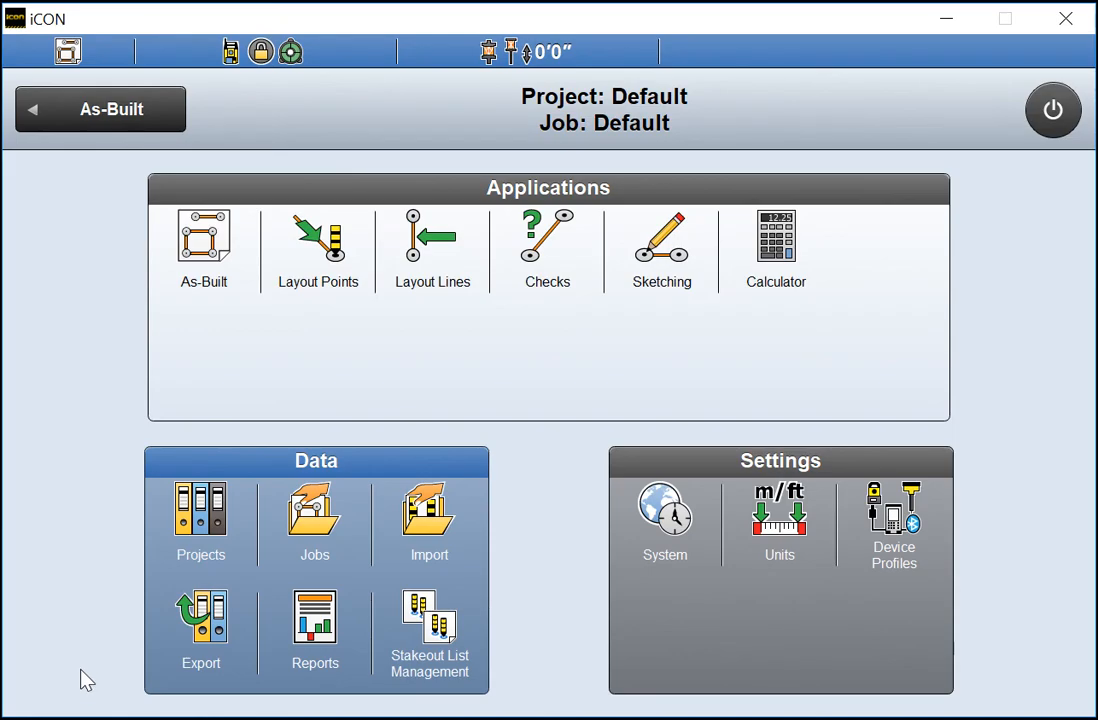
pyautogui.click(222, 285)
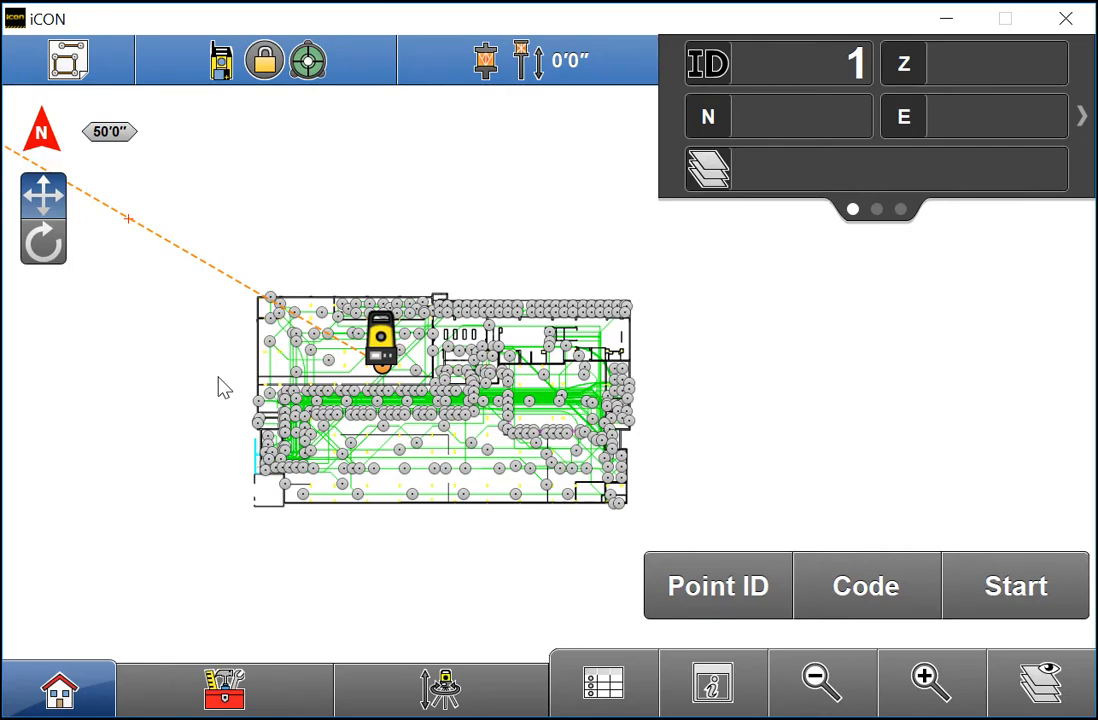
pyautogui.click(819, 604)
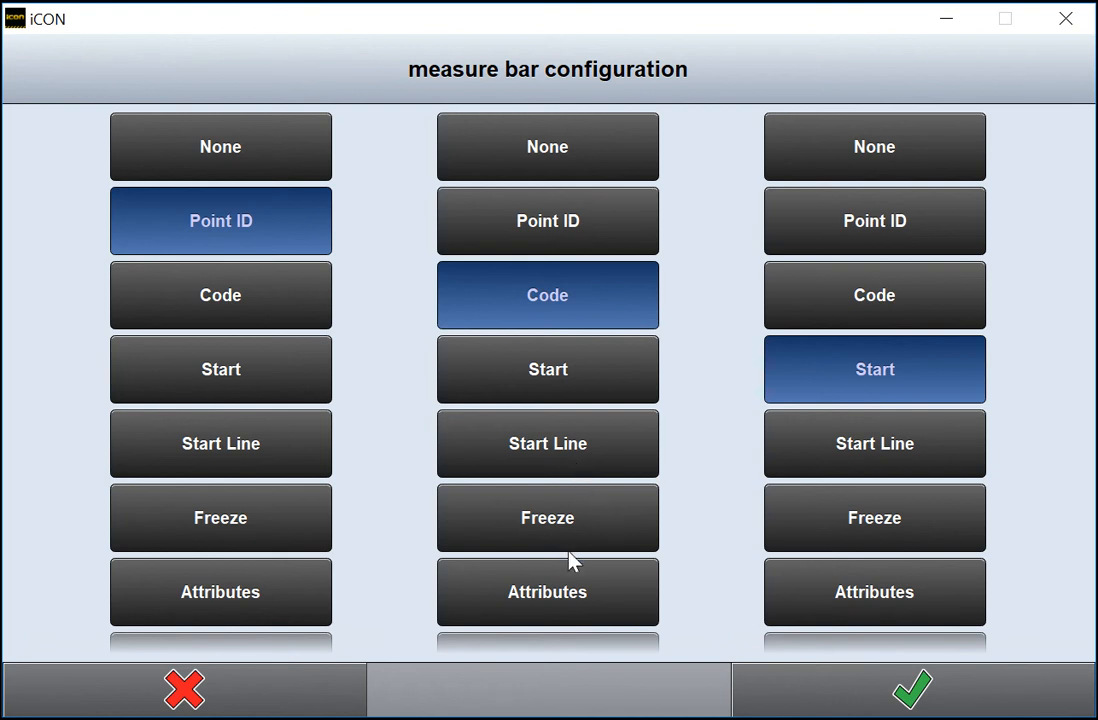
pyautogui.click(865, 689)
# Step: Open the Checks application and review its measure bar configuration, keeping Start, Point ID and Clear
pyautogui.click(47, 681)
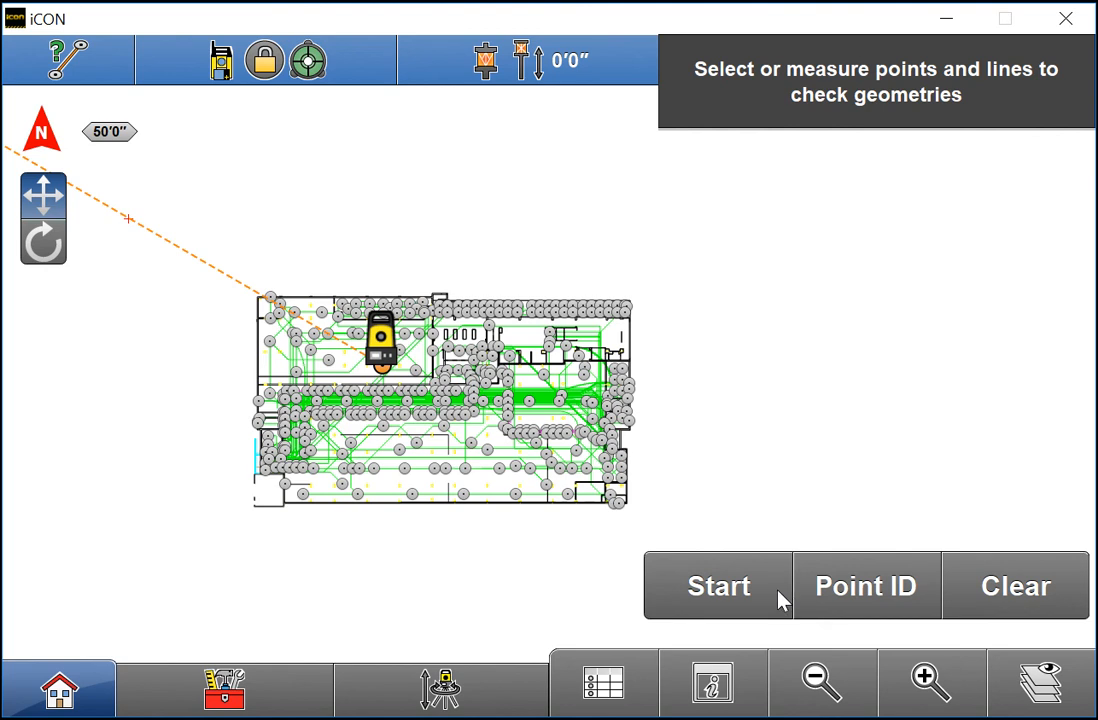
pyautogui.click(780, 598)
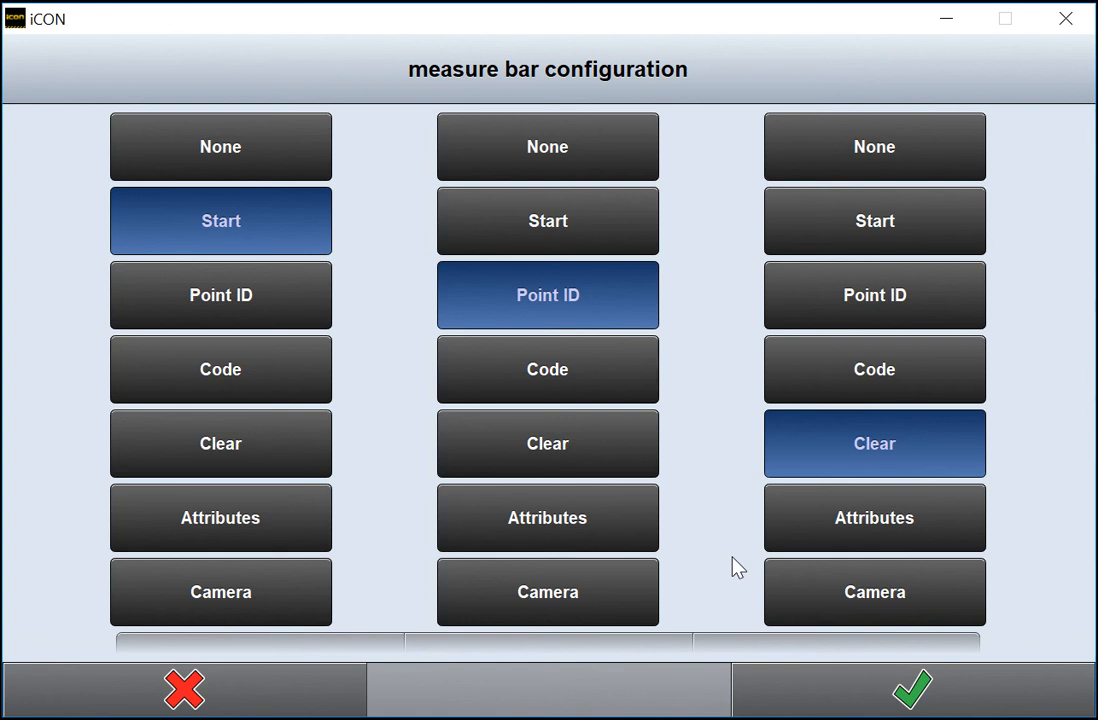
pyautogui.click(868, 688)
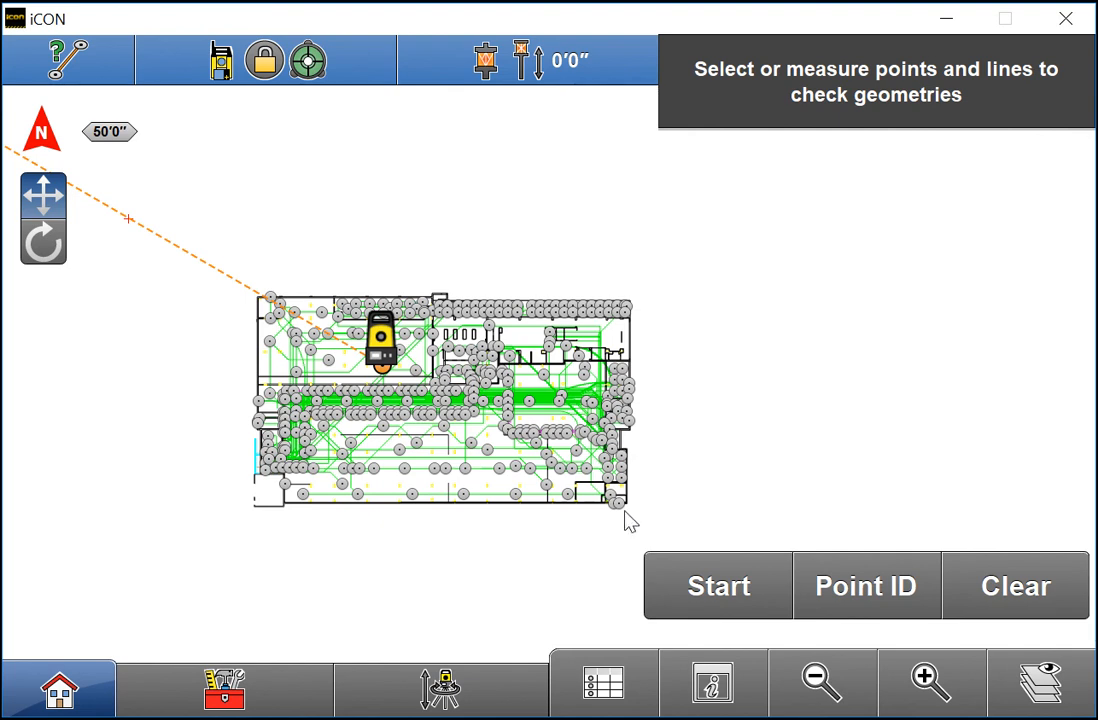
# Step: Open the Layout Points, Layout Lines and Checks applications in turn to compare their map screens
pyautogui.click(58, 678)
pyautogui.click(336, 281)
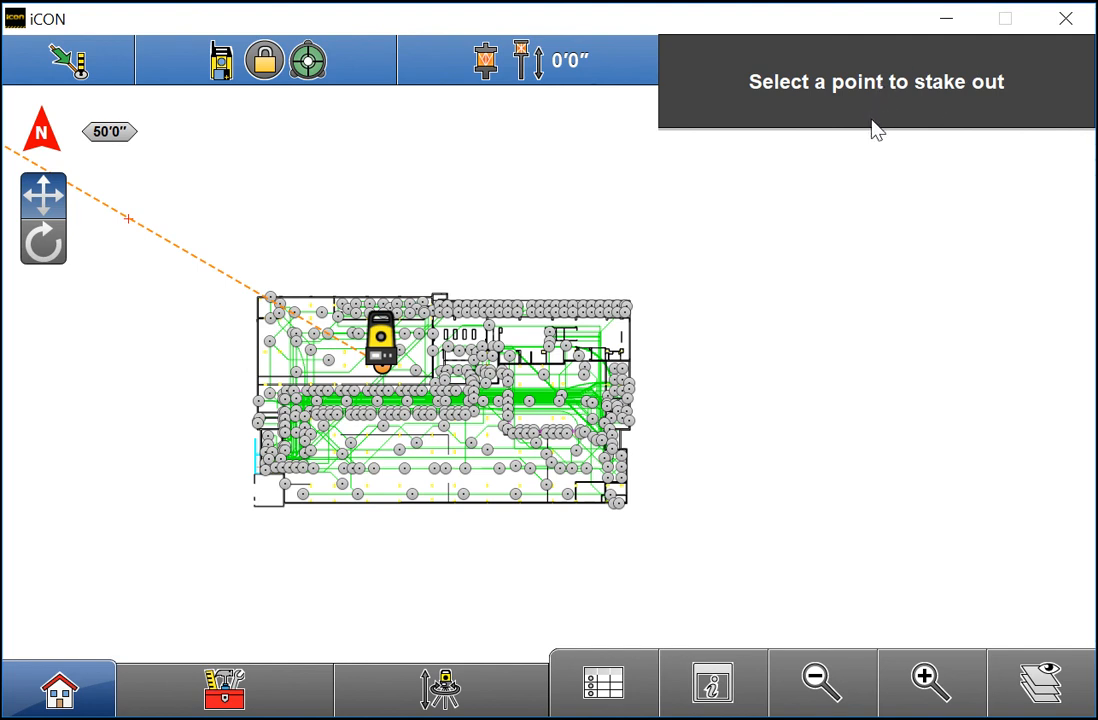
pyautogui.click(83, 684)
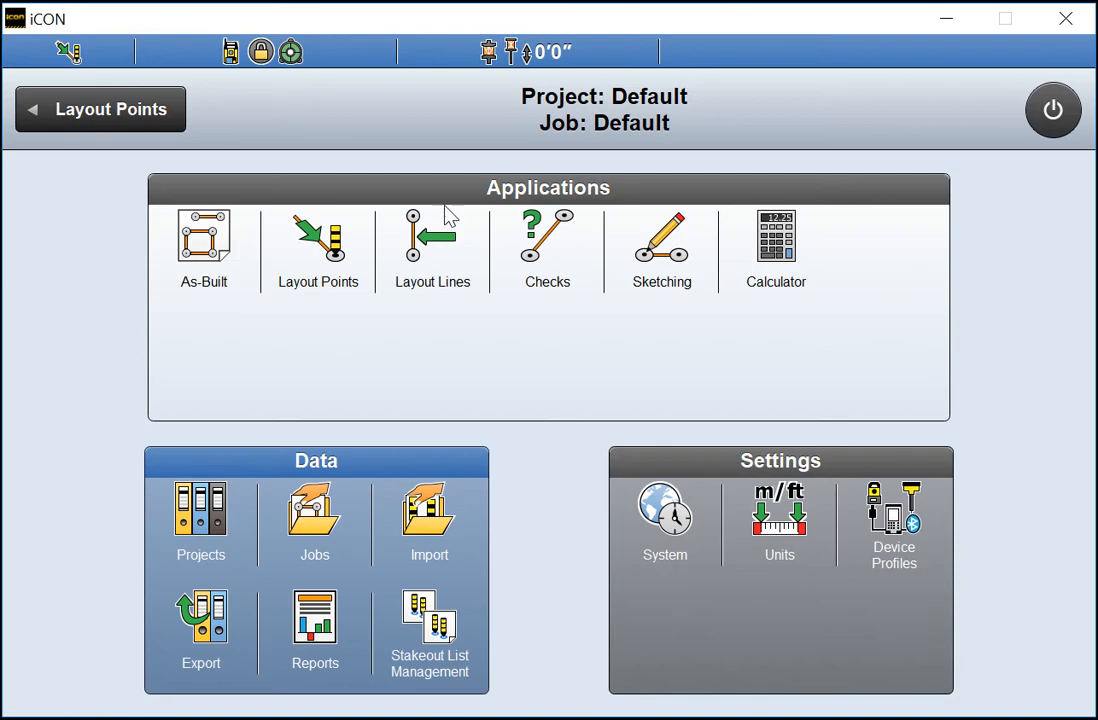
pyautogui.click(444, 250)
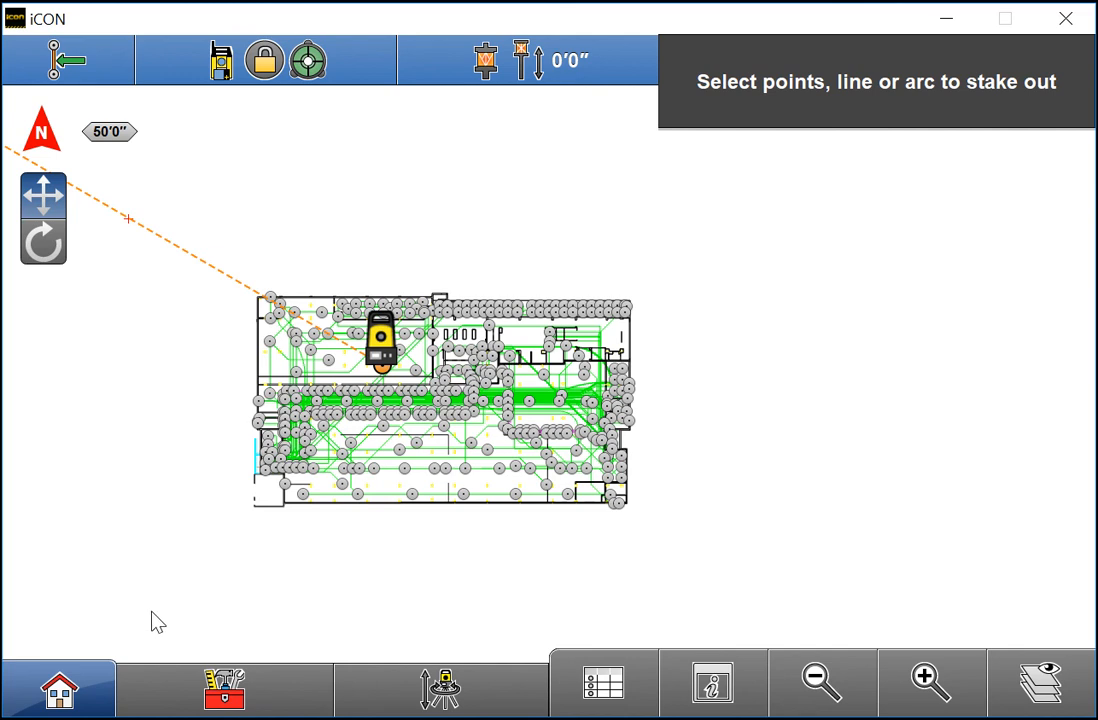
pyautogui.click(55, 697)
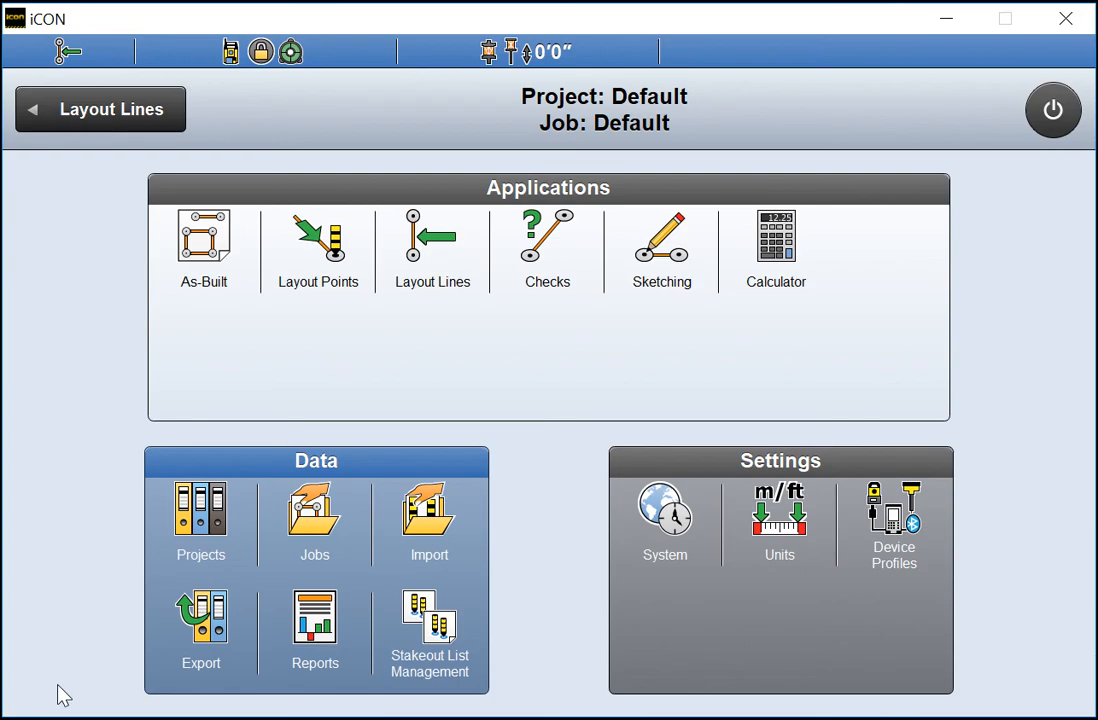
pyautogui.click(573, 284)
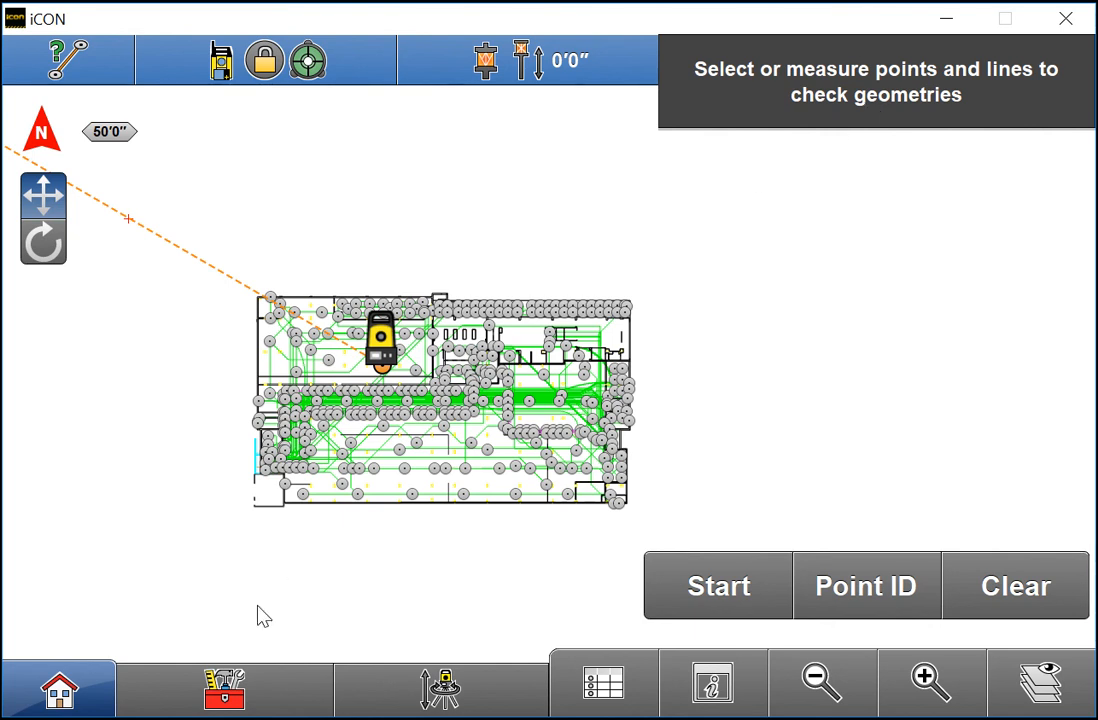
# Step: In Layout Points, zoom to the 15'0" scale, select stakeout point 4090 beside the total station, and start measuring
pyautogui.click(60, 690)
pyautogui.click(314, 280)
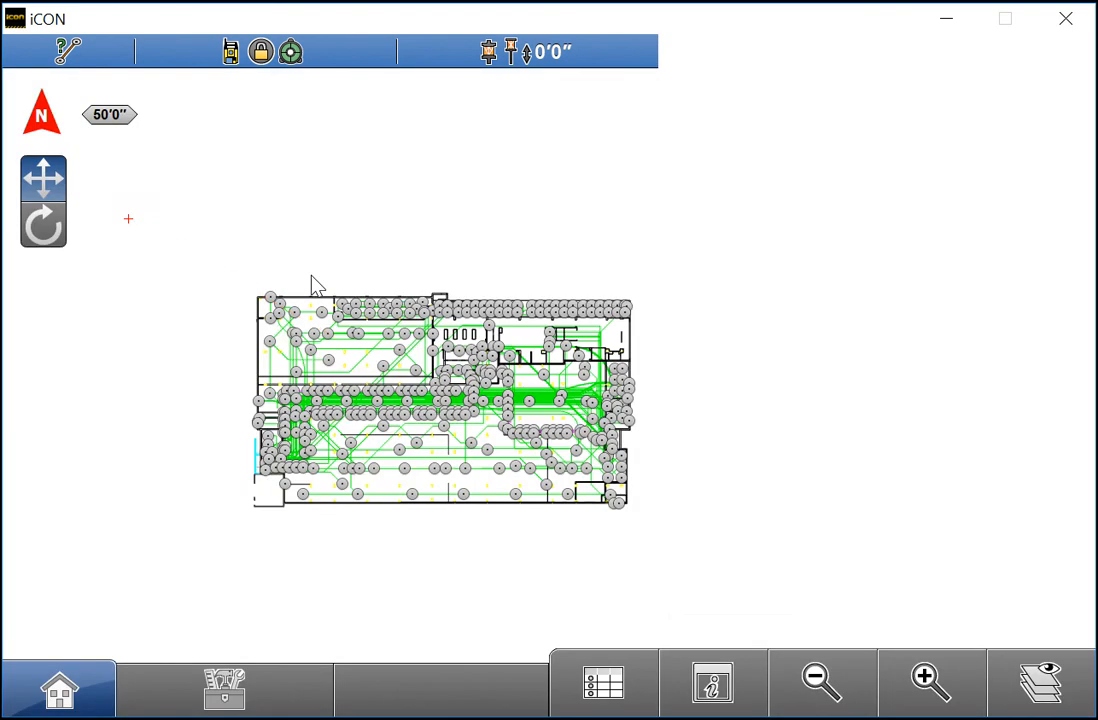
pyautogui.click(921, 681)
pyautogui.click(921, 681)
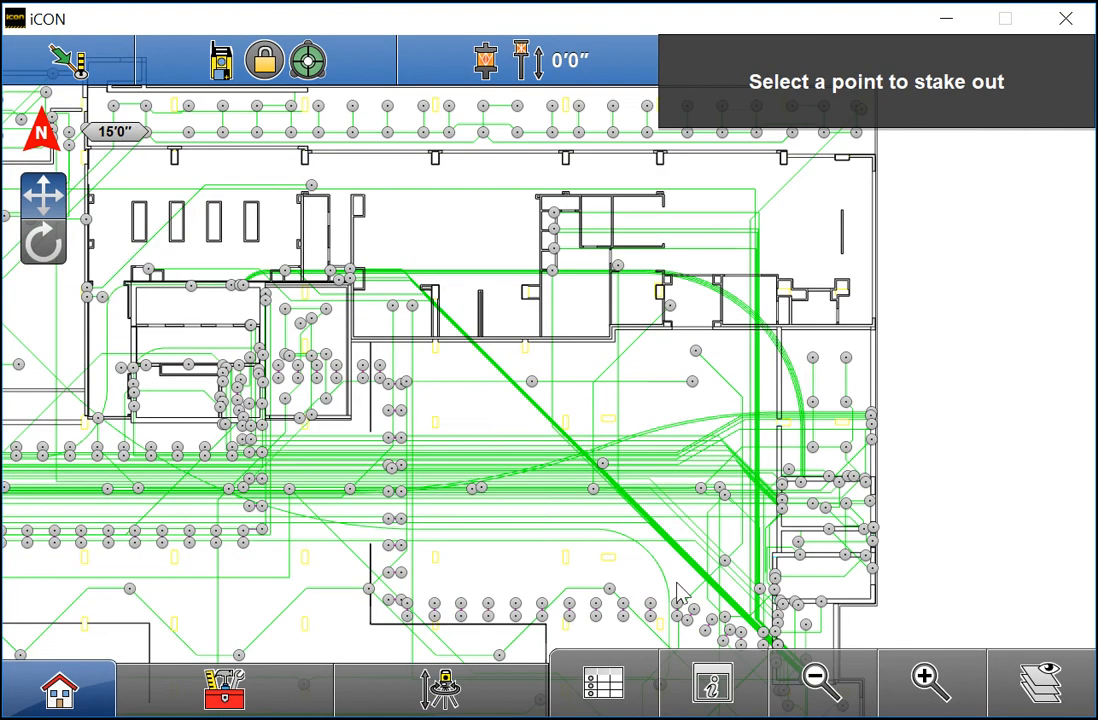
pyautogui.moveTo(232, 405); pyautogui.dragTo(722, 416)
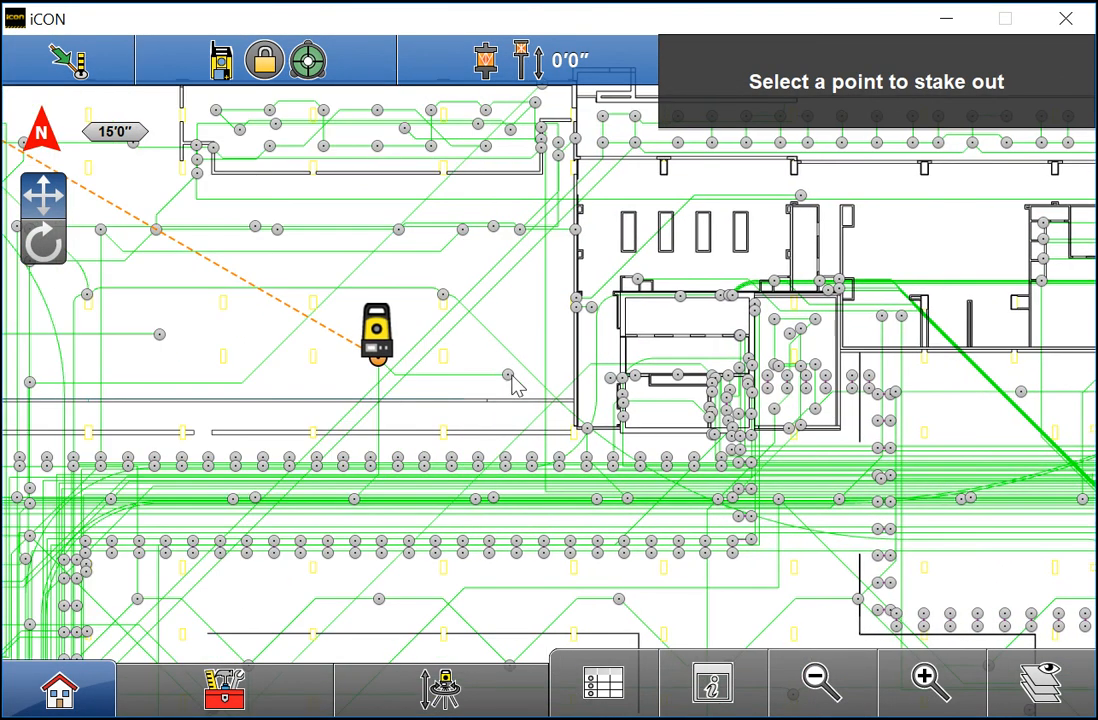
pyautogui.click(509, 376)
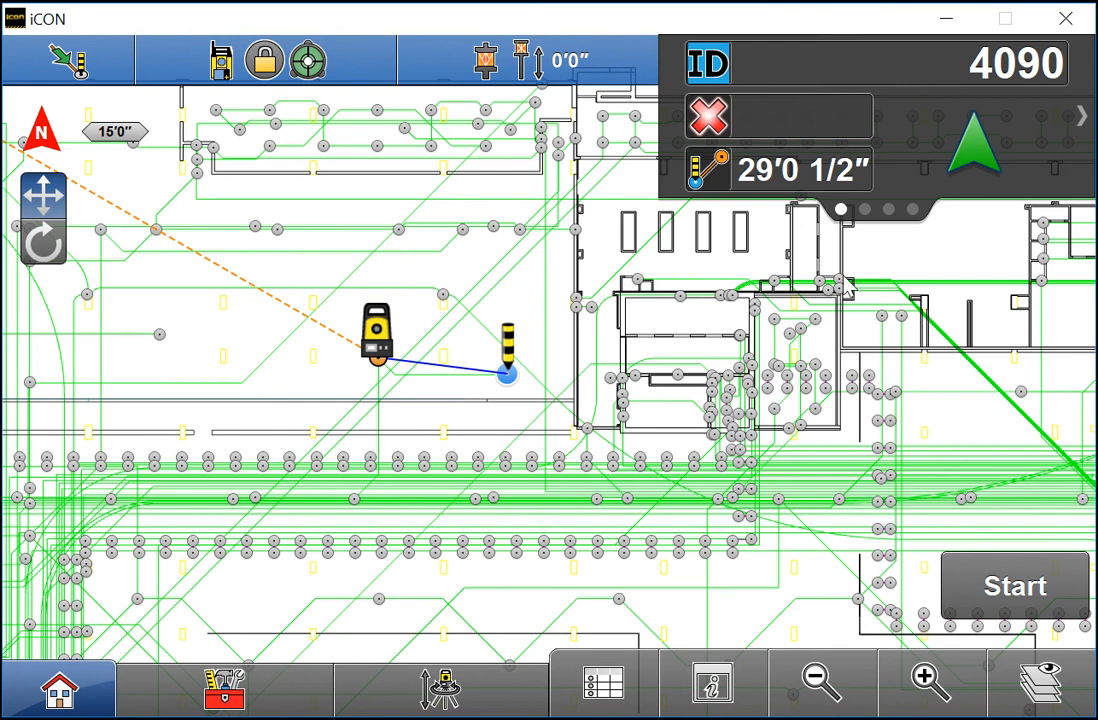
pyautogui.click(1007, 591)
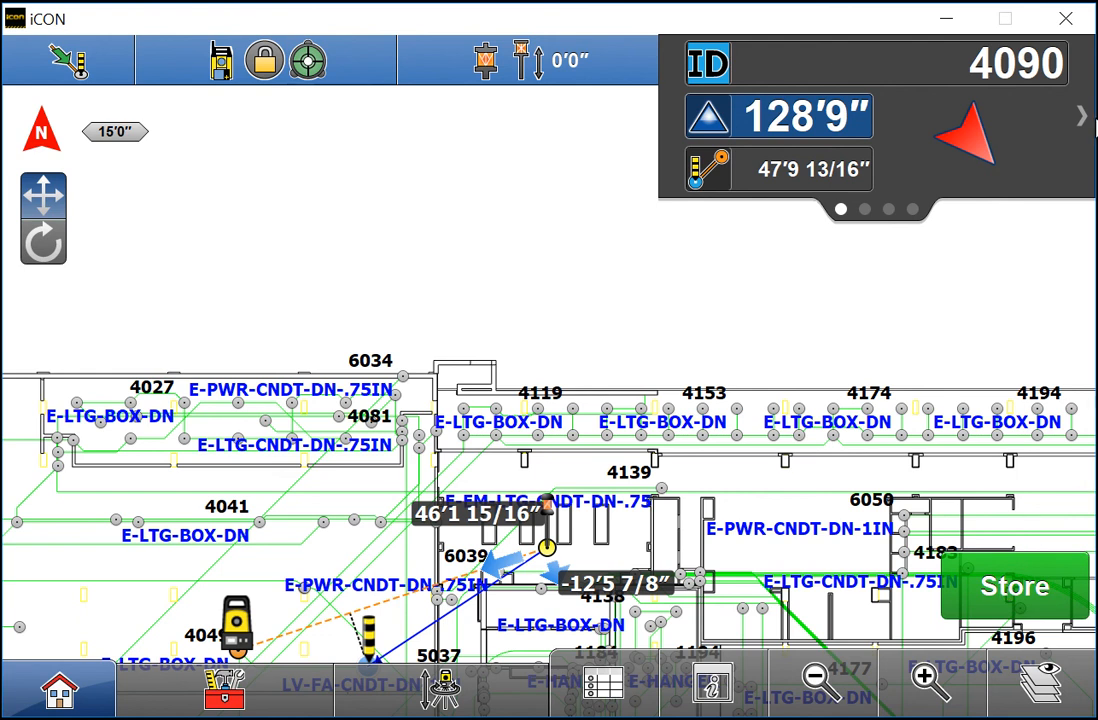
# Step: Page through all the info bar pages for the selected stakeout point and return to the first page
pyautogui.click(1080, 118)
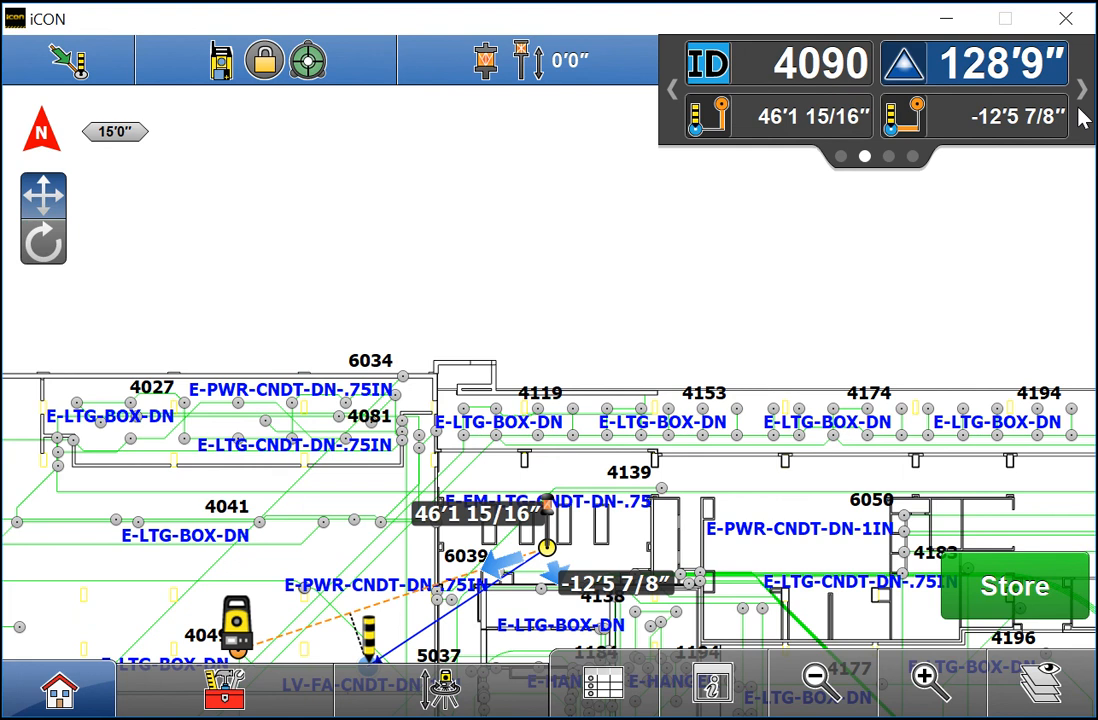
pyautogui.click(1080, 118)
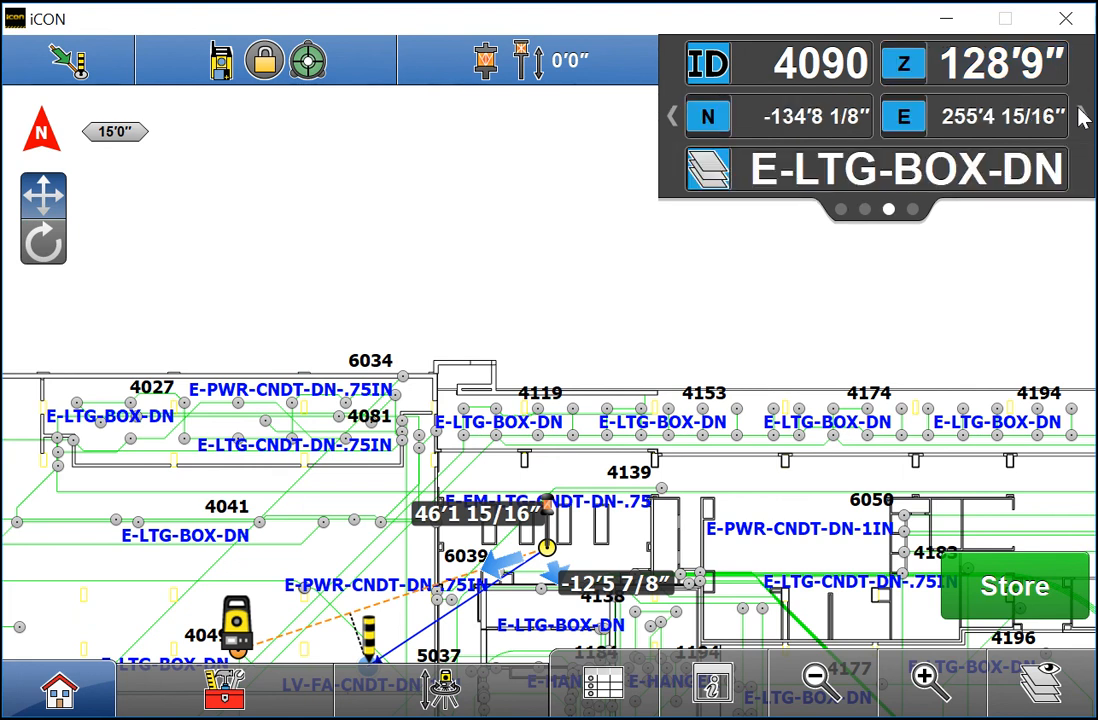
pyautogui.click(1080, 118)
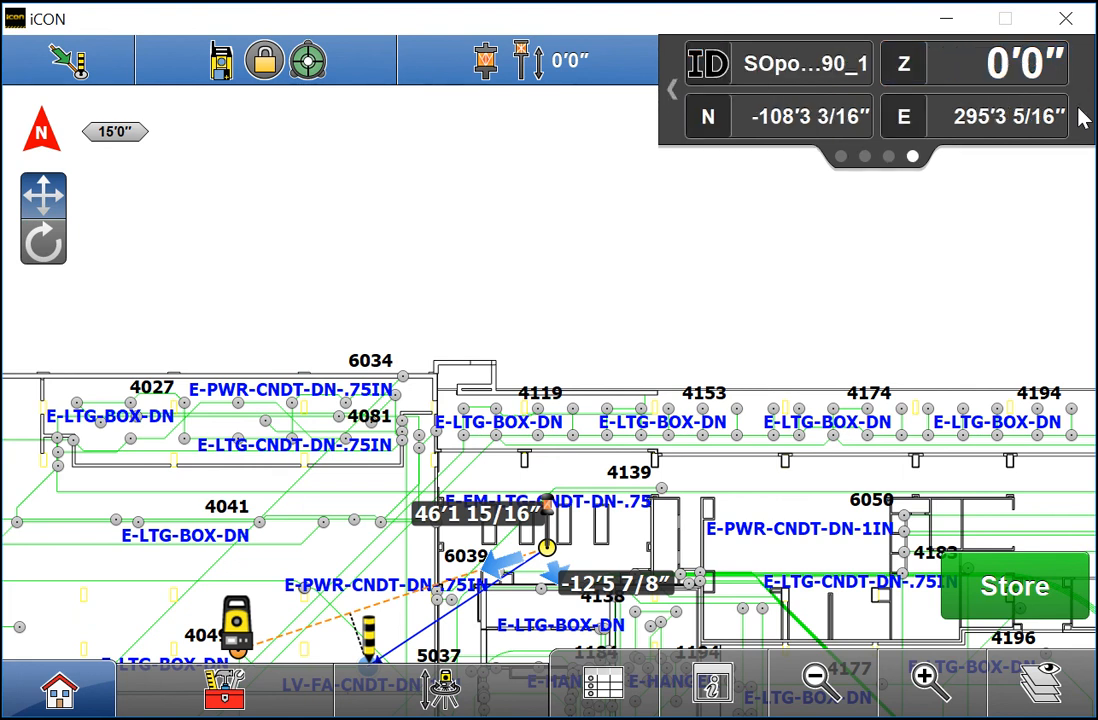
pyautogui.click(1080, 118)
pyautogui.click(1080, 118)
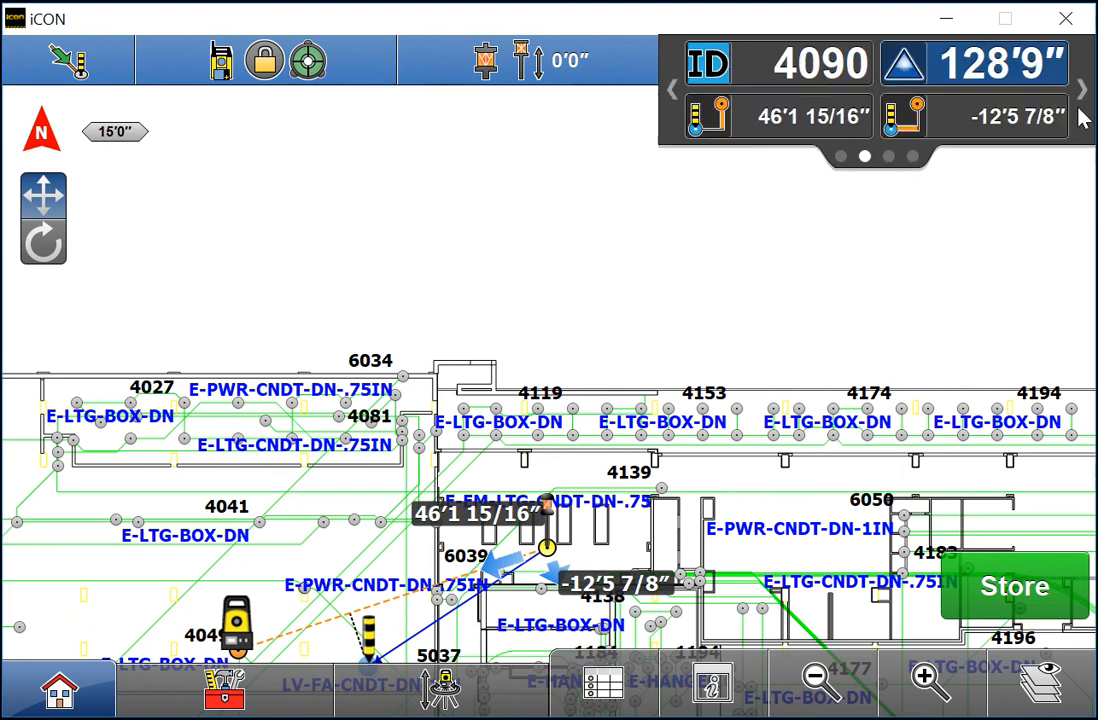
pyautogui.click(1080, 118)
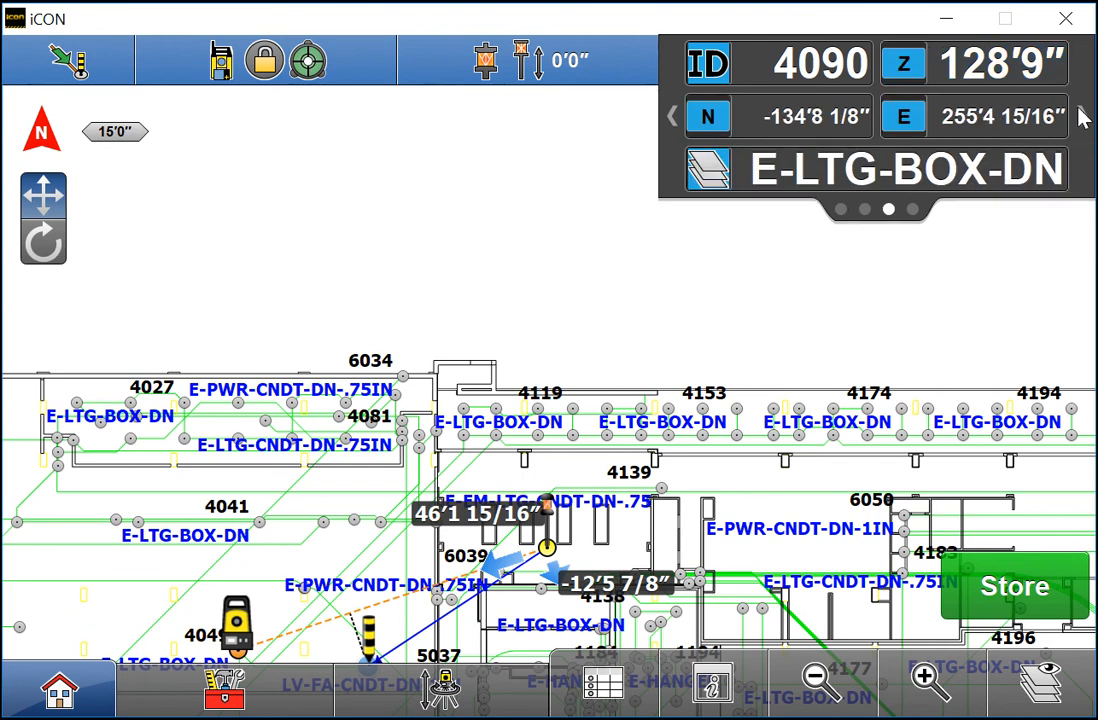
pyautogui.click(1080, 118)
pyautogui.click(1082, 118)
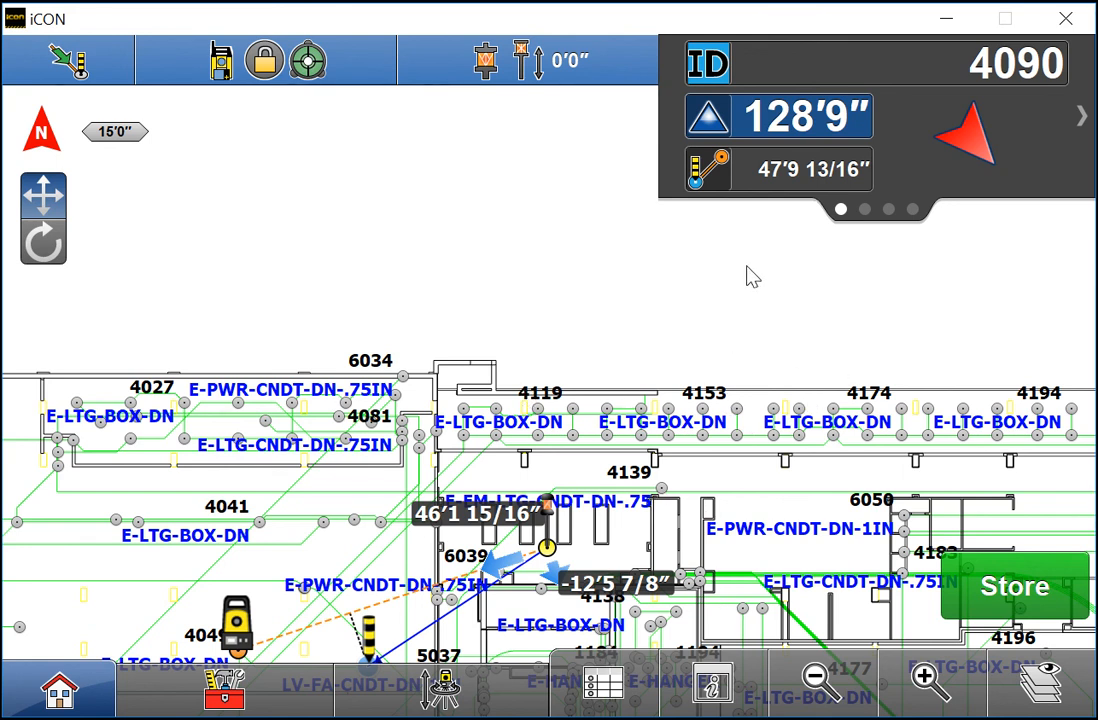
# Step: Open the Info Bar configuration for Layout Points and examine the fields assigned to its pages
pyautogui.click(793, 168)
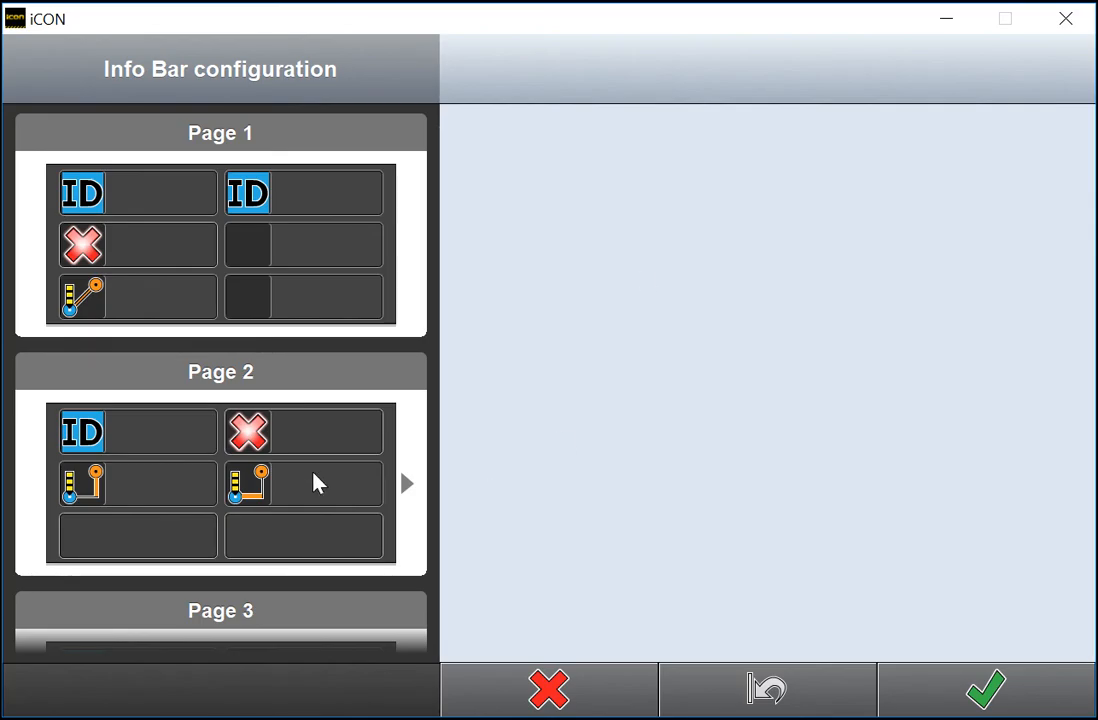
pyautogui.scroll(-1, 315, 483)
pyautogui.scroll(-4, 315, 483)
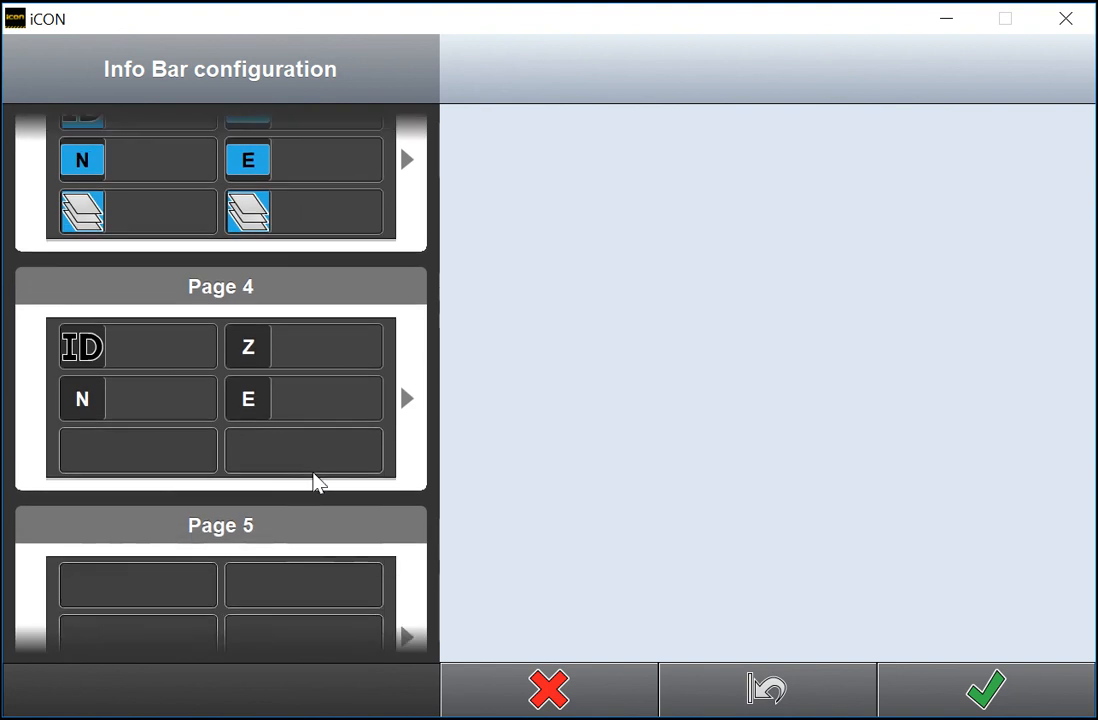
pyautogui.scroll(4, 315, 483)
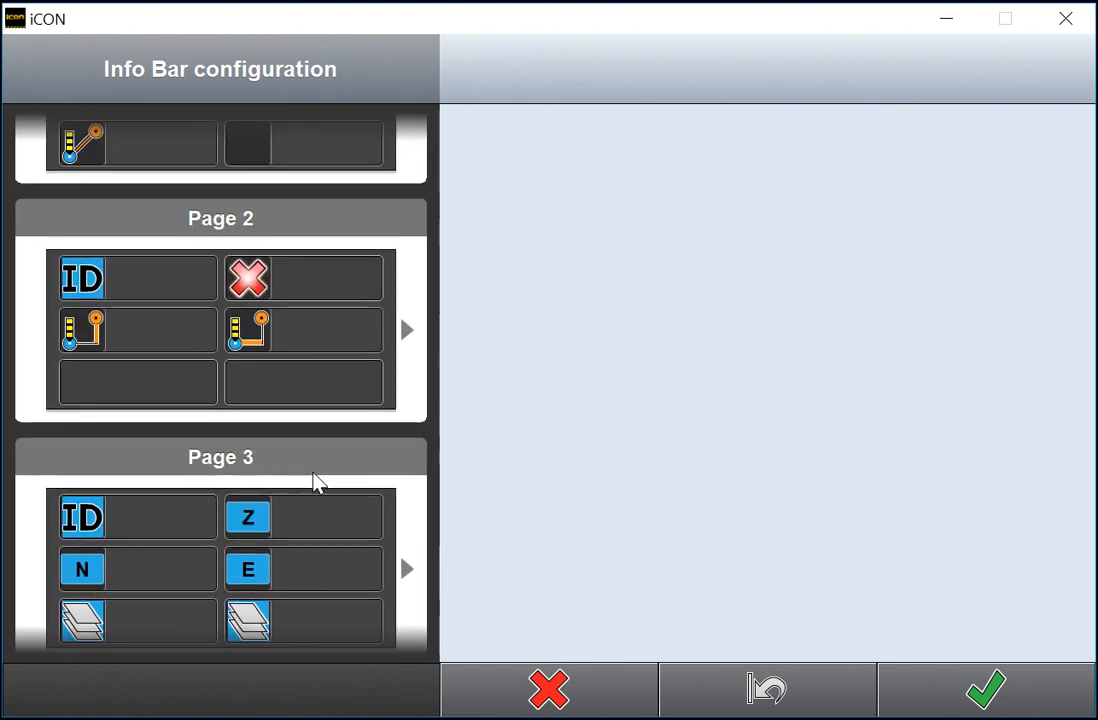
pyautogui.scroll(-4, 315, 483)
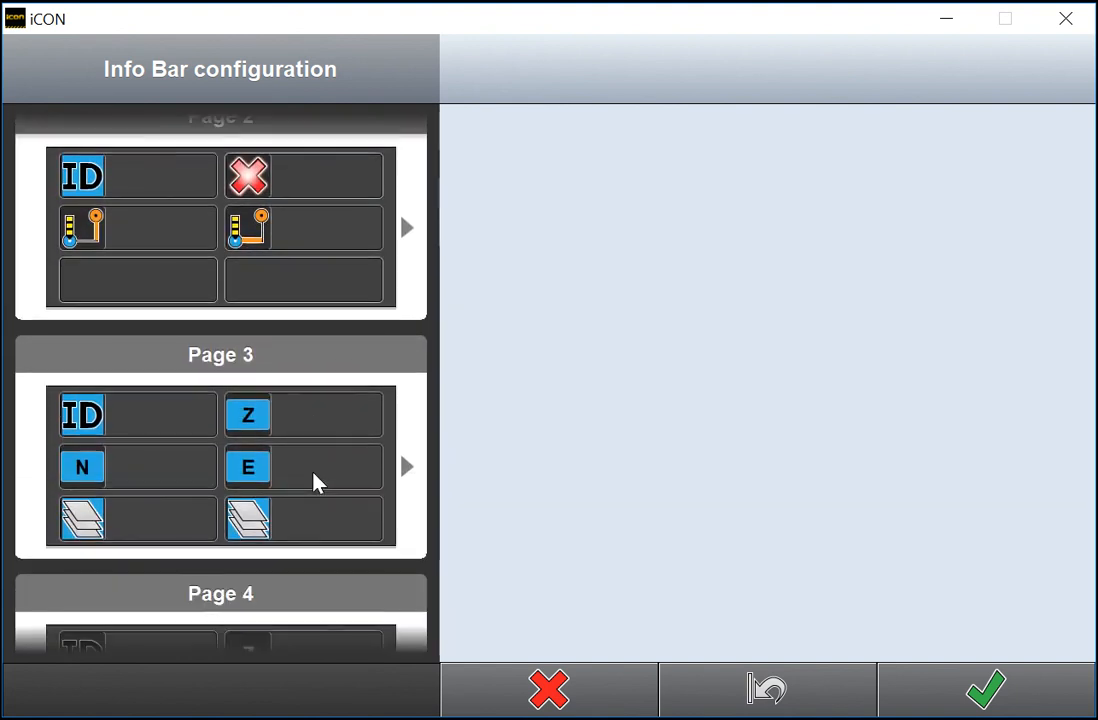
pyautogui.scroll(-3, 315, 483)
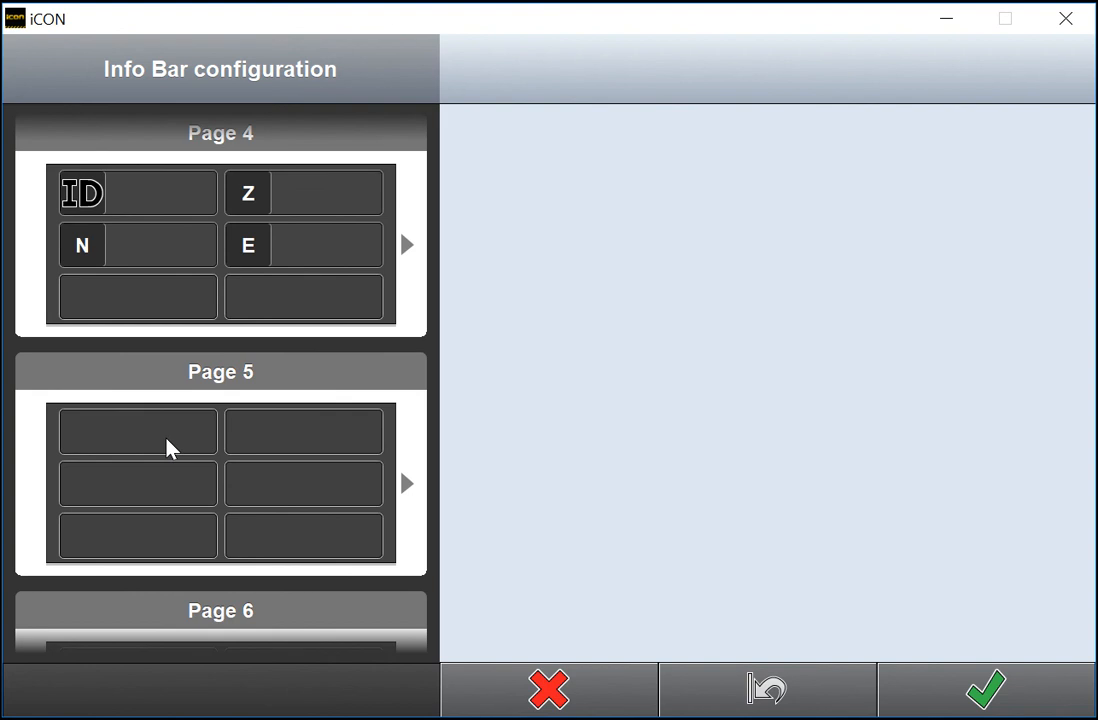
# Step: Try assigning Distance to the first slot of info bar Page 5 and Cut / Fill to the slot below, and discard the changes
pyautogui.click(167, 446)
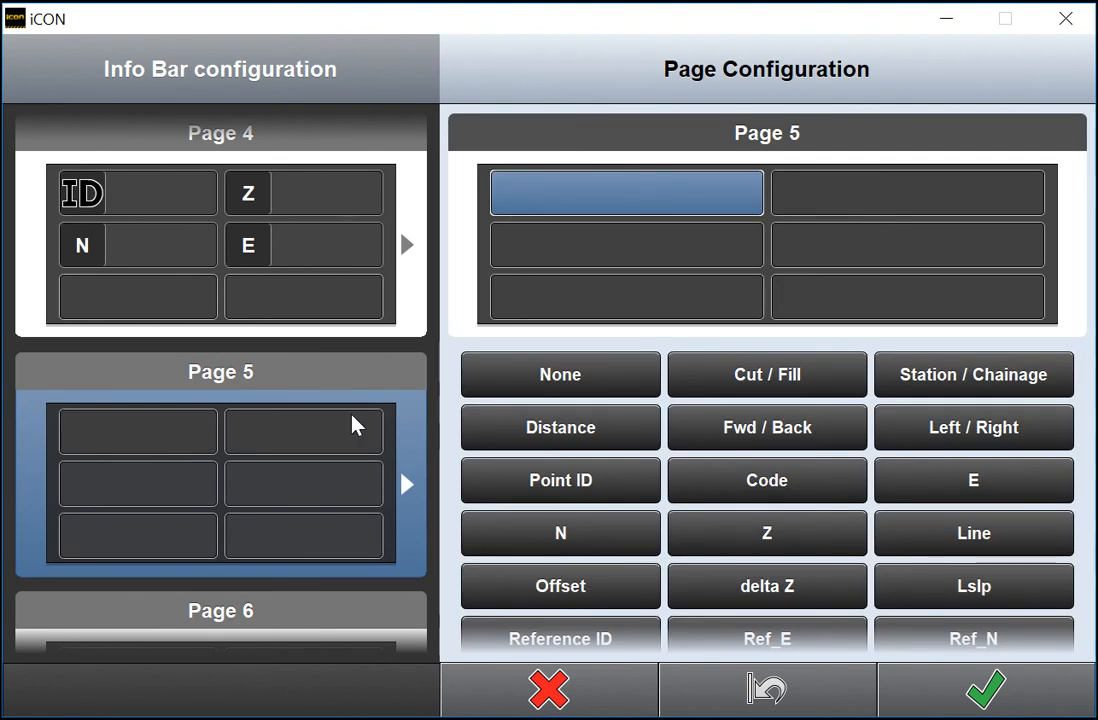
pyautogui.click(623, 262)
pyautogui.click(638, 298)
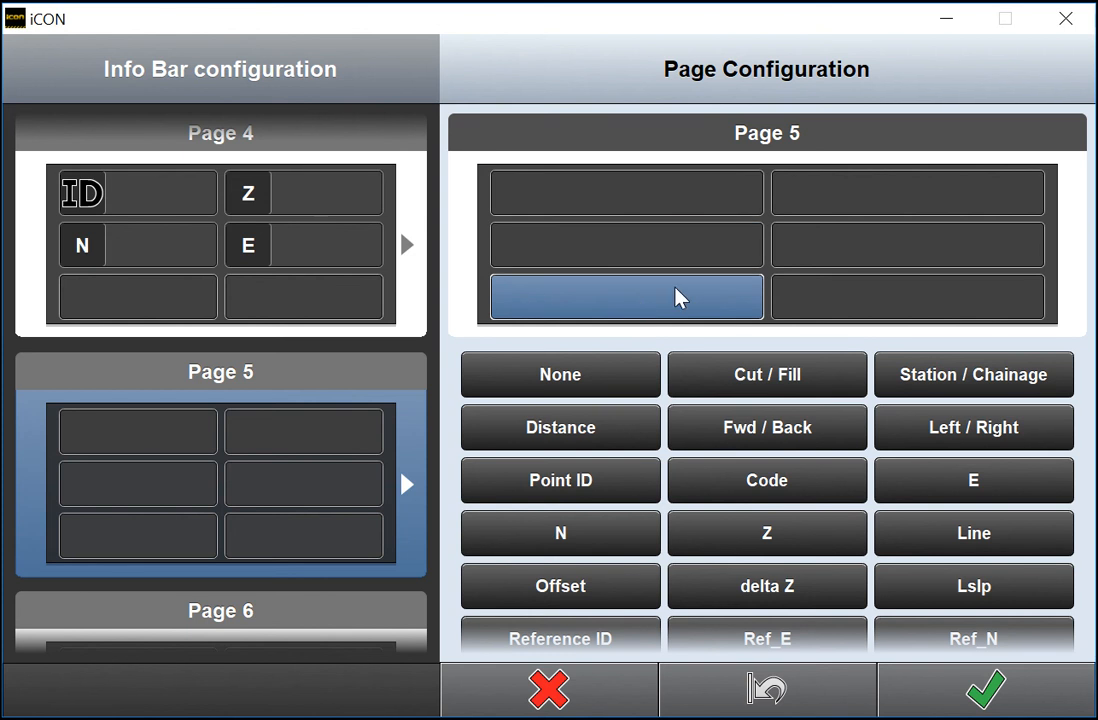
pyautogui.click(806, 291)
pyautogui.click(815, 252)
pyautogui.click(725, 206)
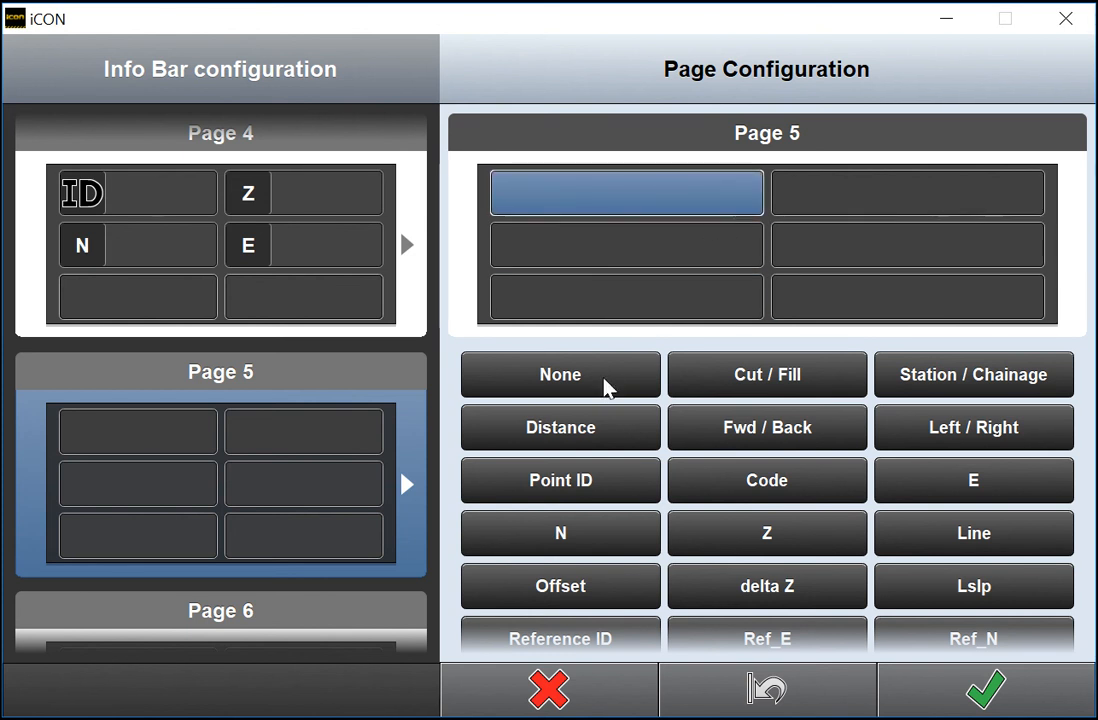
pyautogui.click(578, 426)
pyautogui.click(728, 247)
pyautogui.click(750, 375)
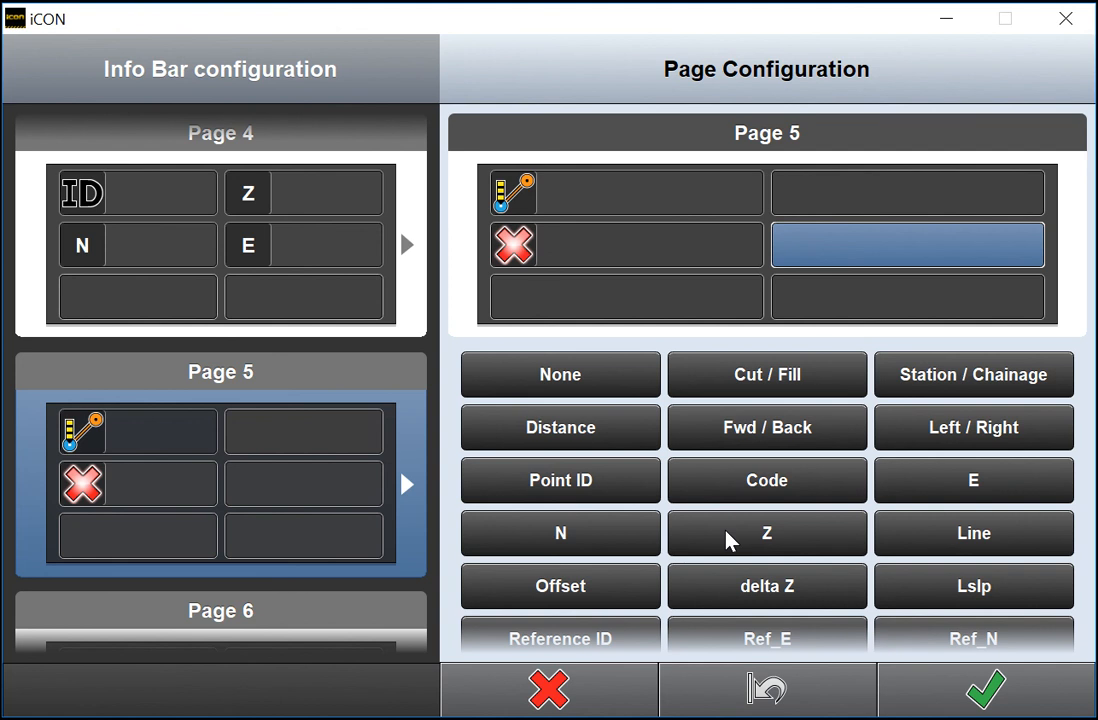
pyautogui.click(558, 700)
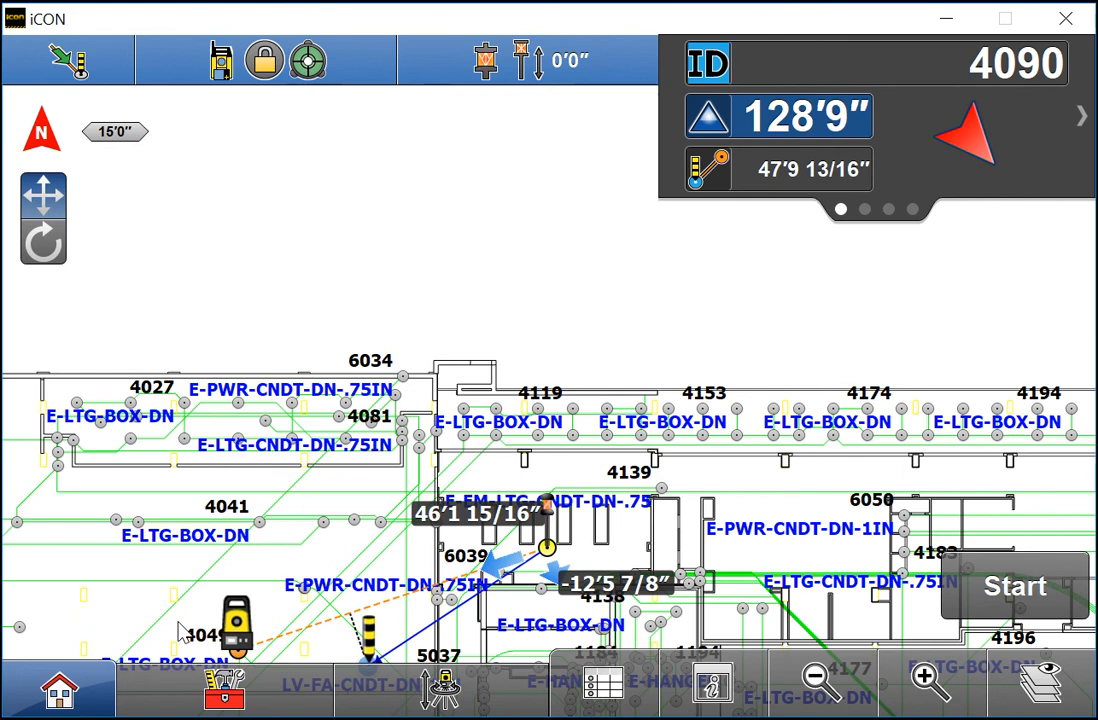
# Step: Examine the toolbox of the As-Built application and that of Layout Points
pyautogui.click(86, 698)
pyautogui.click(204, 242)
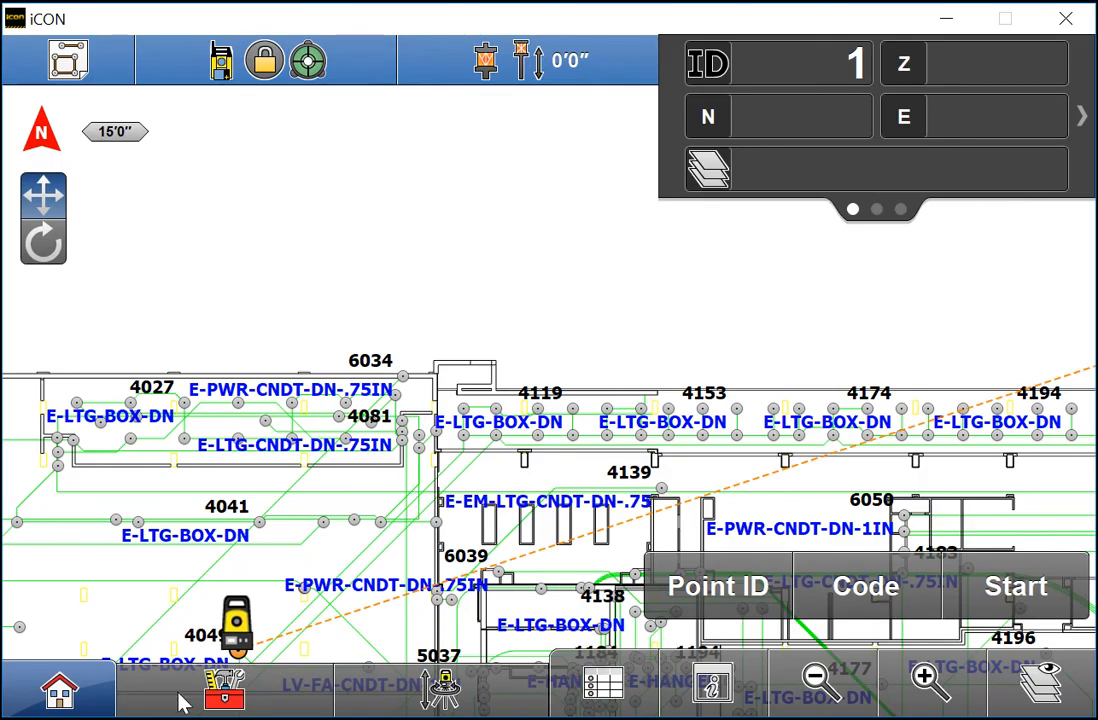
pyautogui.click(195, 690)
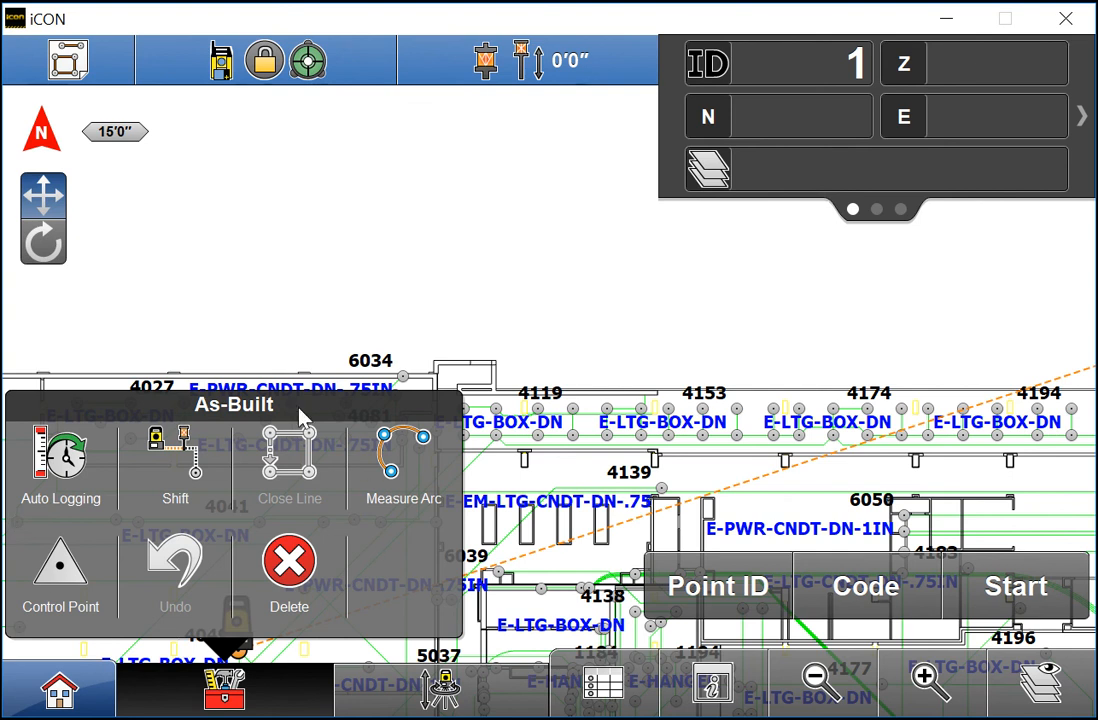
pyautogui.click(64, 698)
pyautogui.click(316, 262)
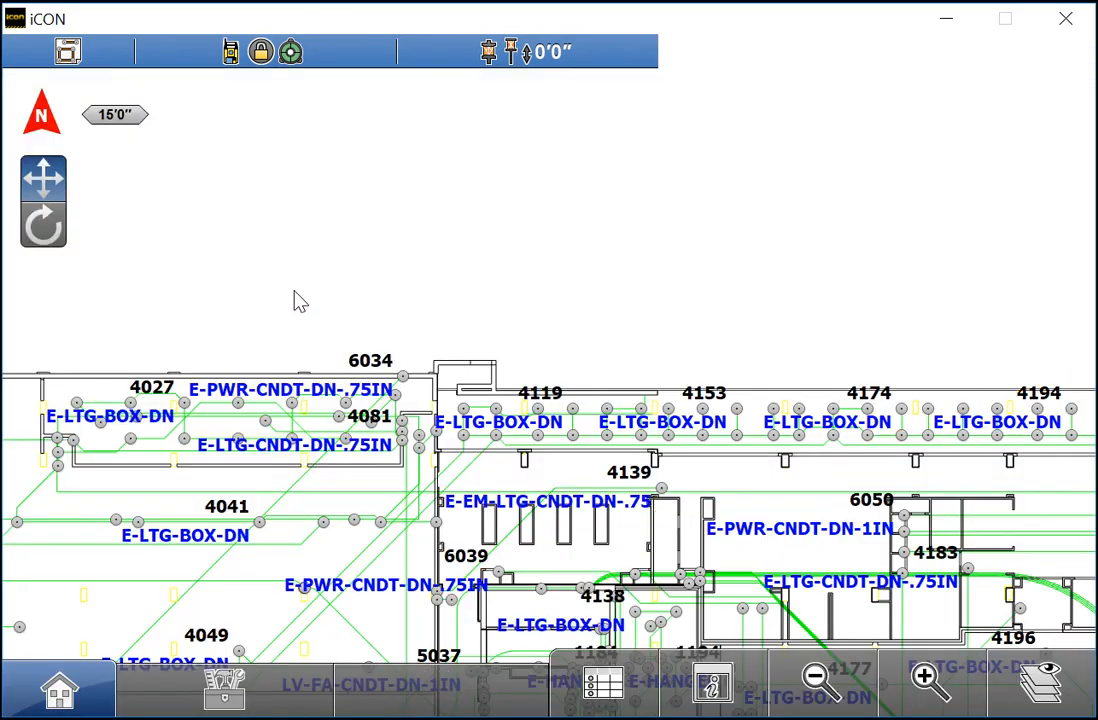
pyautogui.click(200, 695)
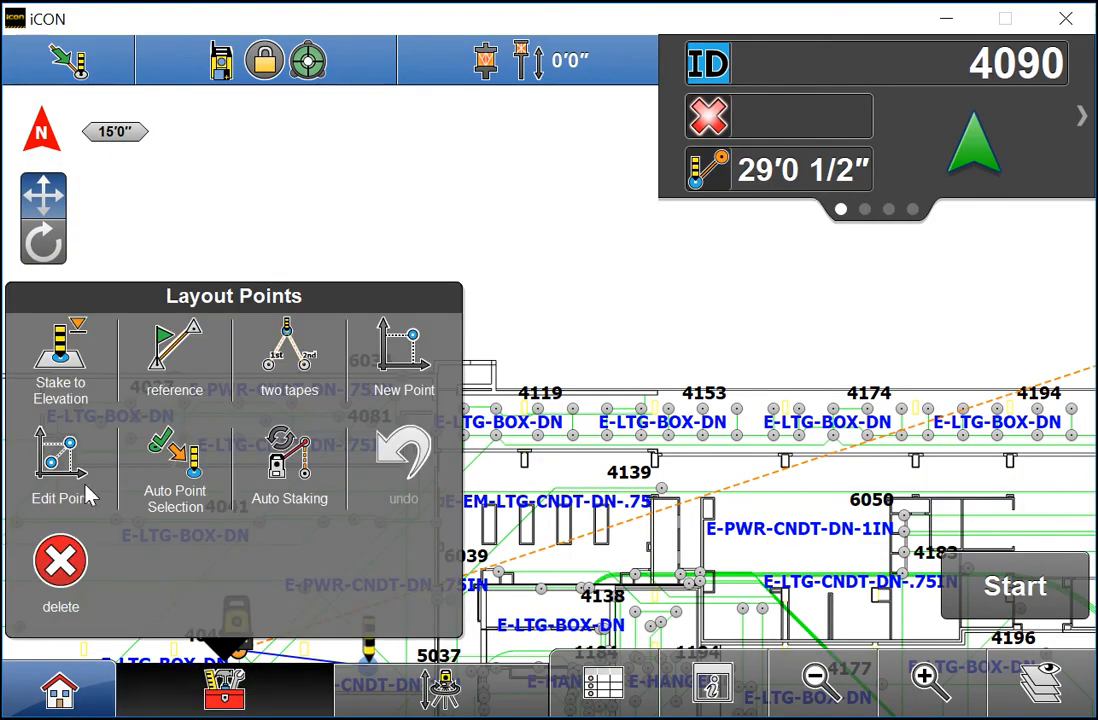
# Step: Examine the toolbox of the Layout Lines application and that of Checks
pyautogui.click(62, 692)
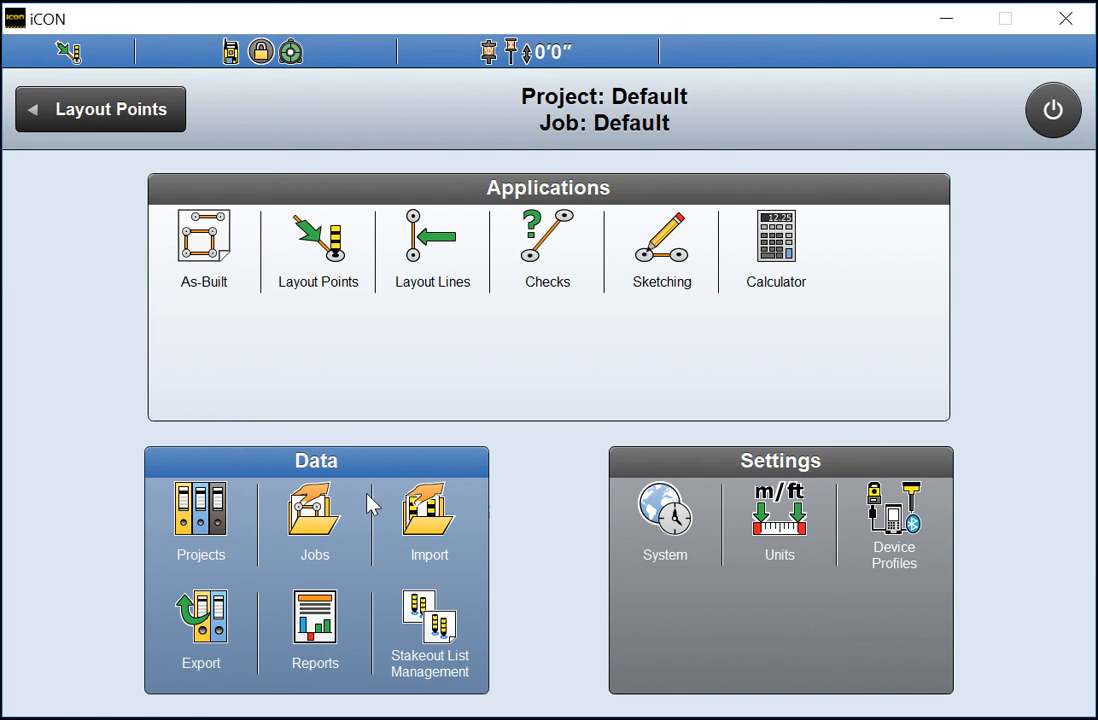
pyautogui.click(414, 285)
pyautogui.click(190, 690)
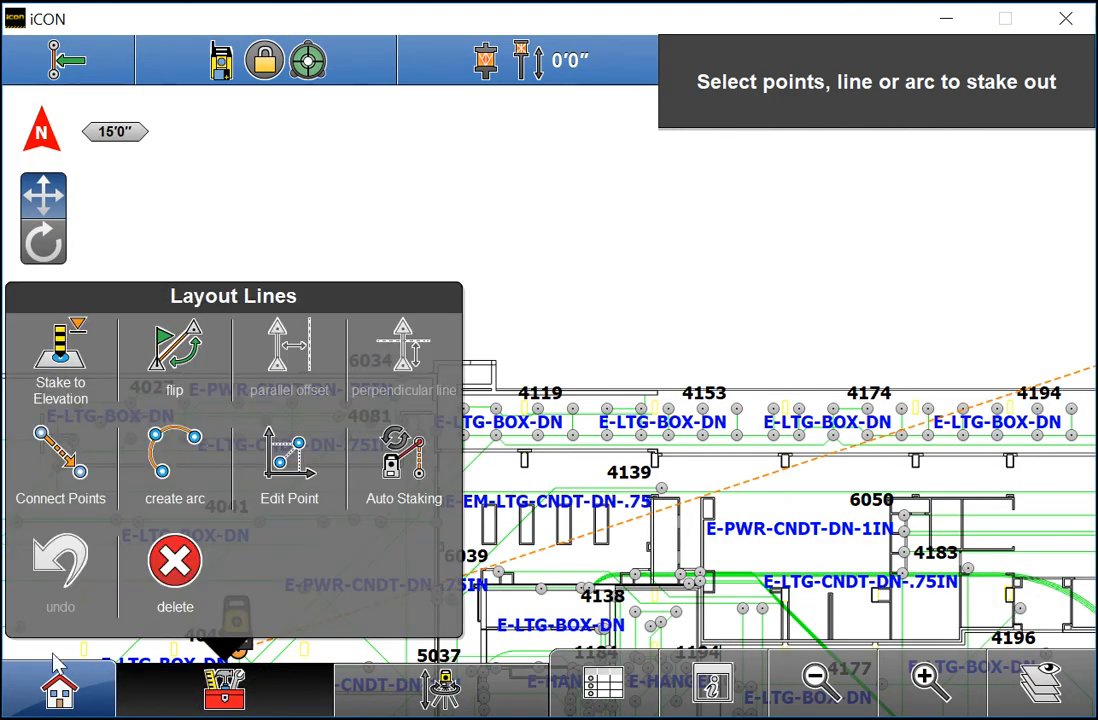
pyautogui.click(62, 690)
pyautogui.click(530, 265)
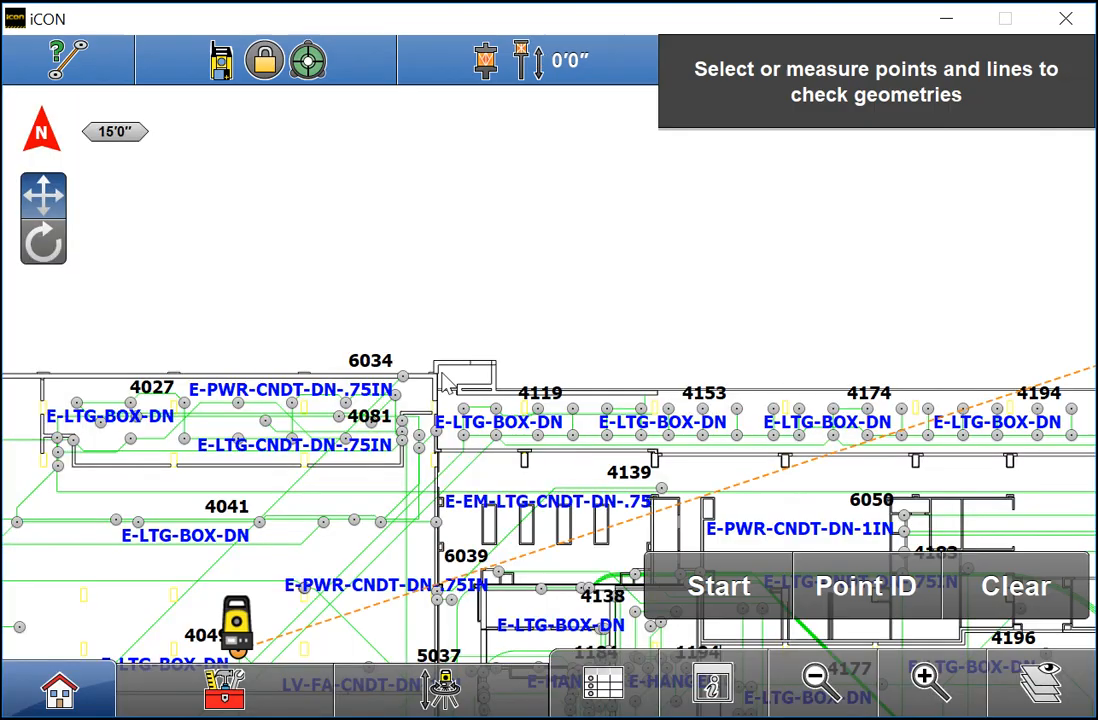
pyautogui.click(224, 688)
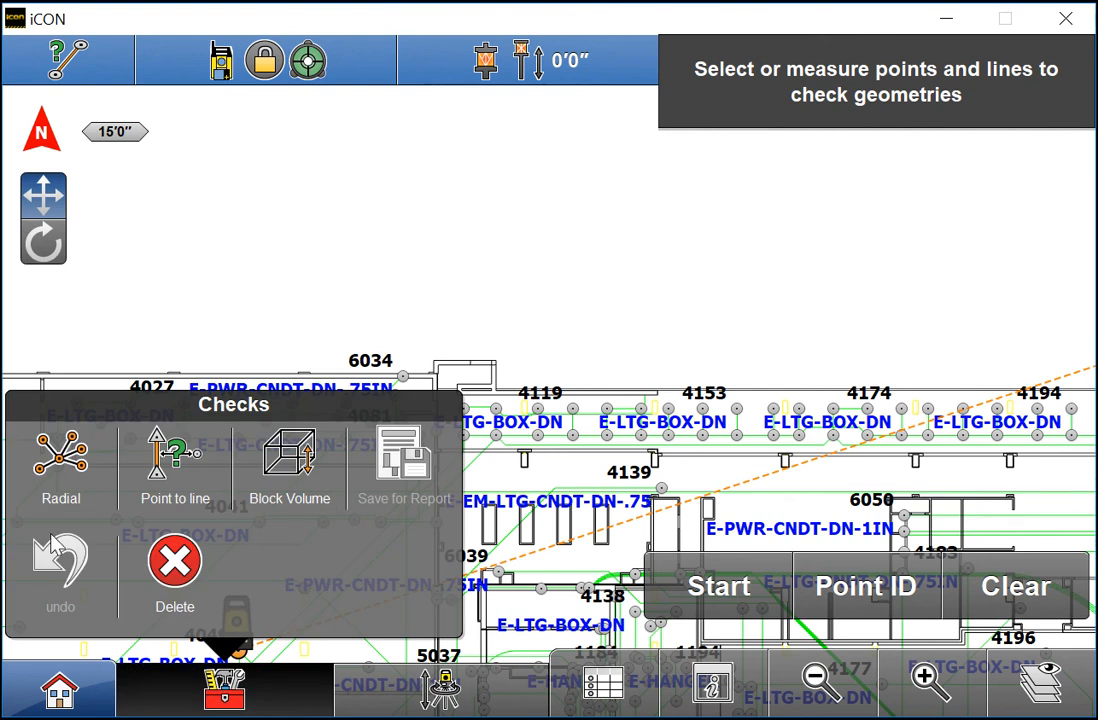
# Step: Open Sketching, examine its Points & Lines Tools, and return to the home screen
pyautogui.click(62, 690)
pyautogui.click(662, 245)
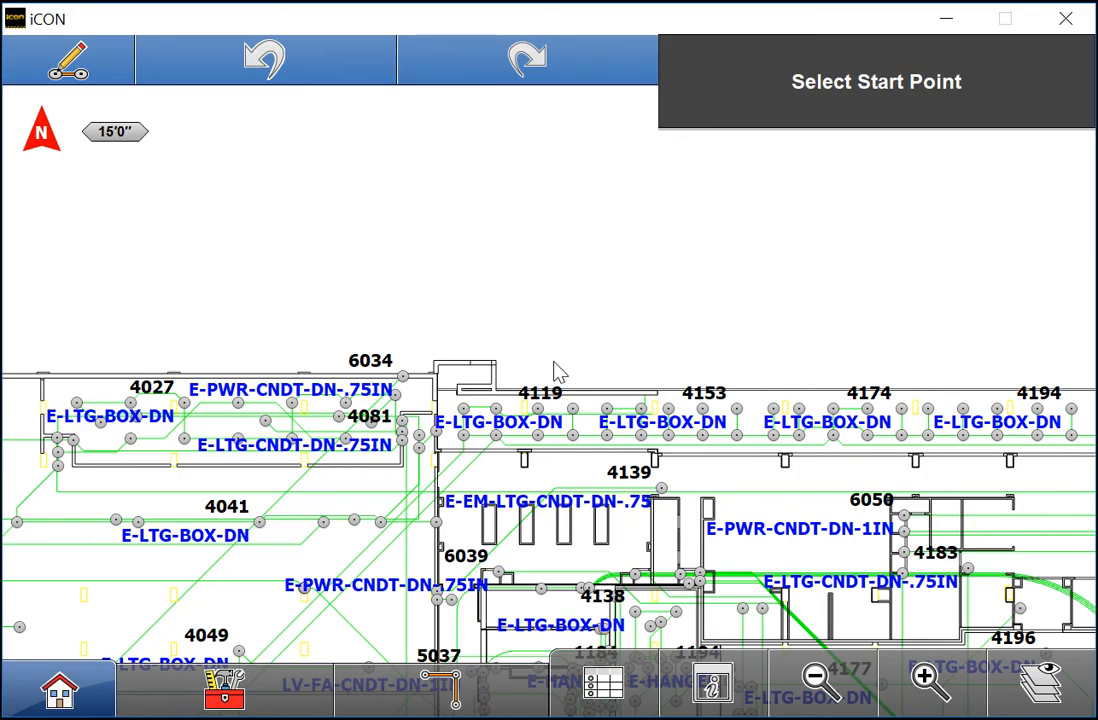
pyautogui.click(224, 688)
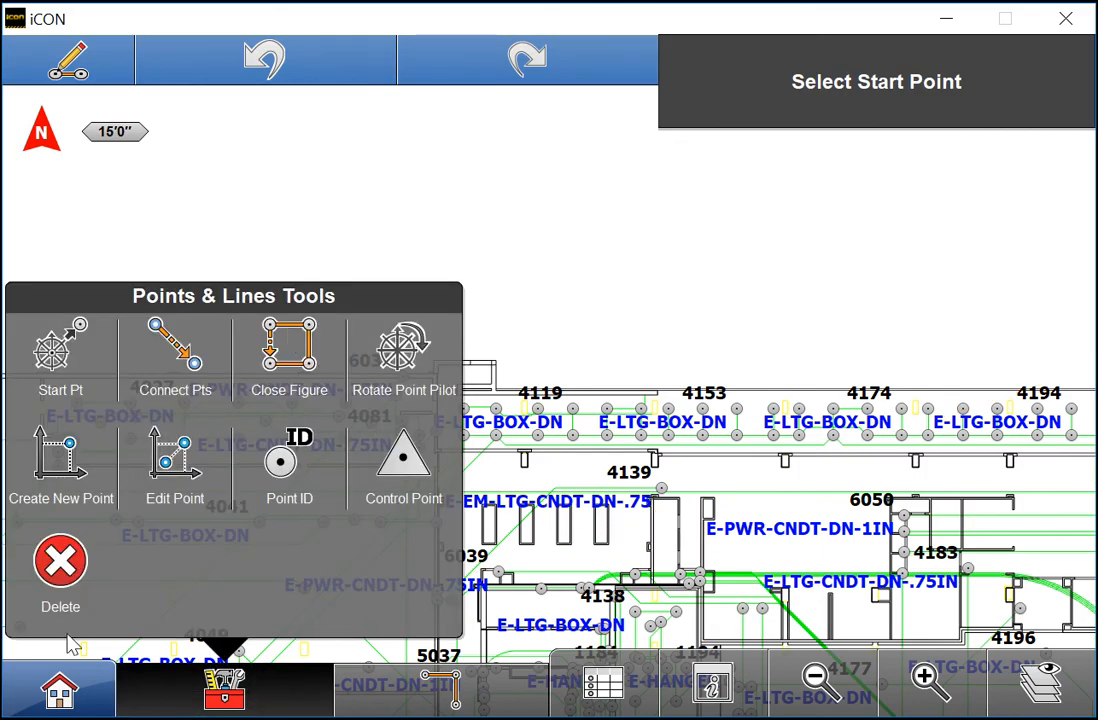
pyautogui.click(62, 688)
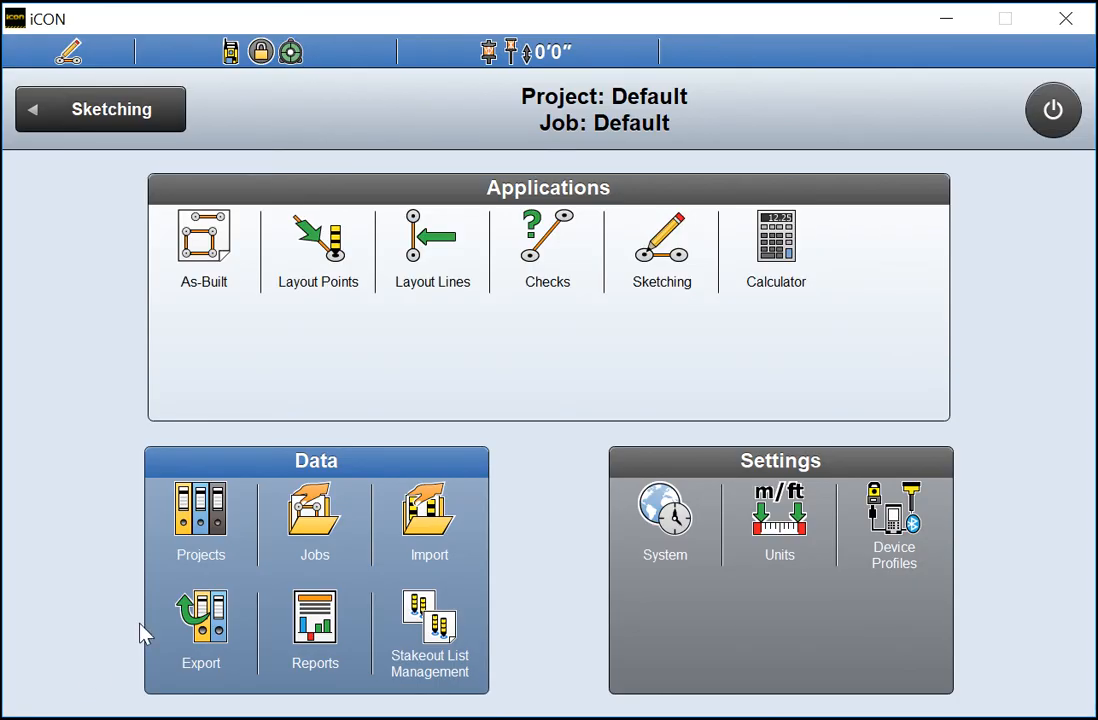